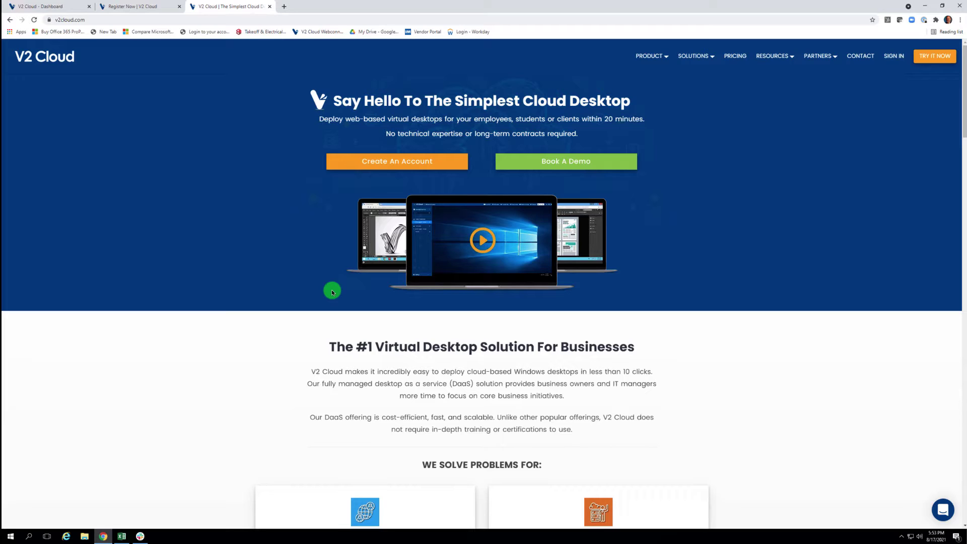
- Start signing up from the TRY IT NOW button on v2cloud.com
left_click(933, 60)
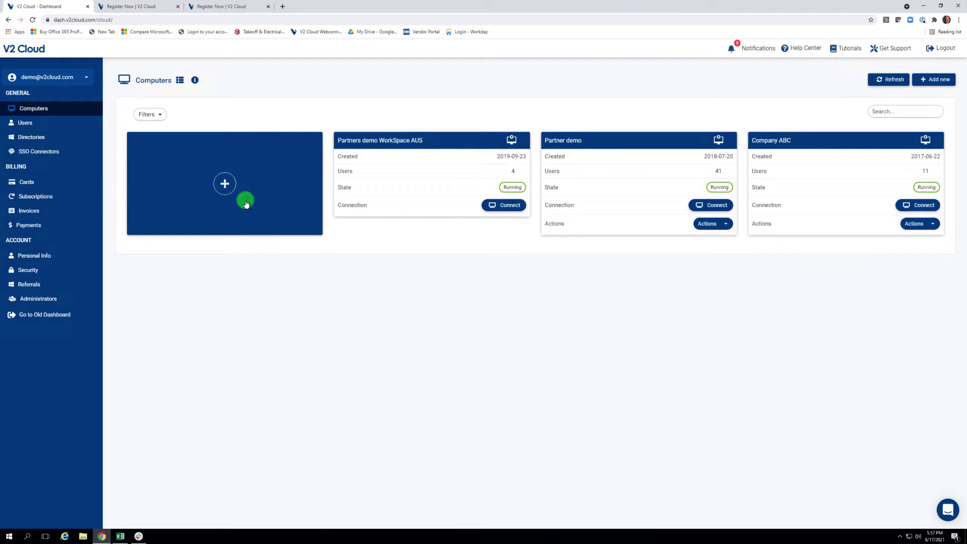
- Begin adding a new cloud computer from the + tile on the Computers page
left_click(223, 182)
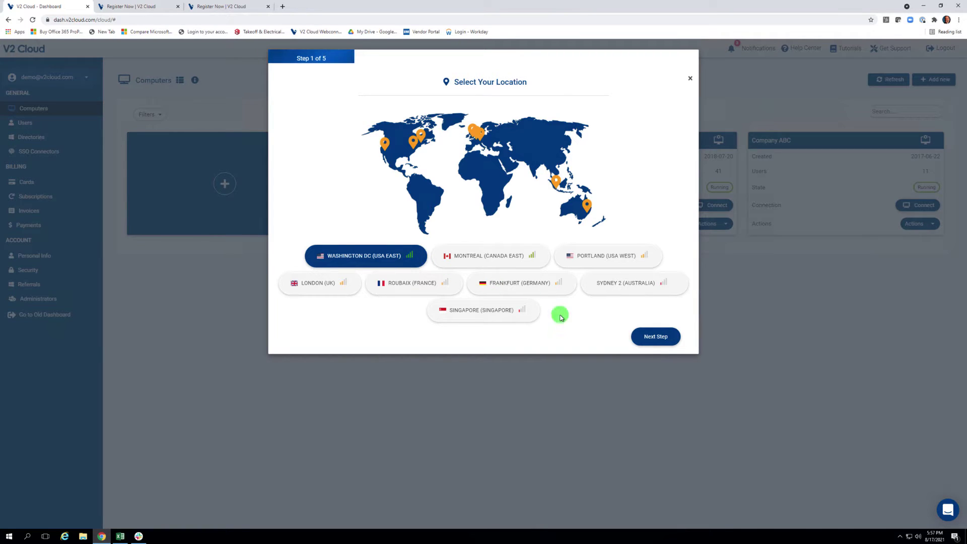
- Compare Basic, Business, team and individual plans, then choose Business team plan The Startup ($105/mo)
left_click(649, 337)
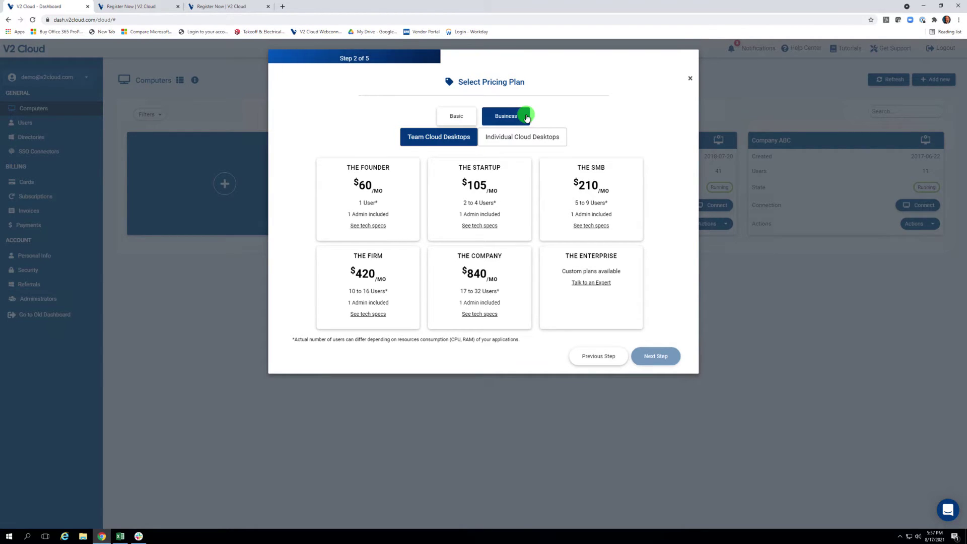
left_click(469, 119)
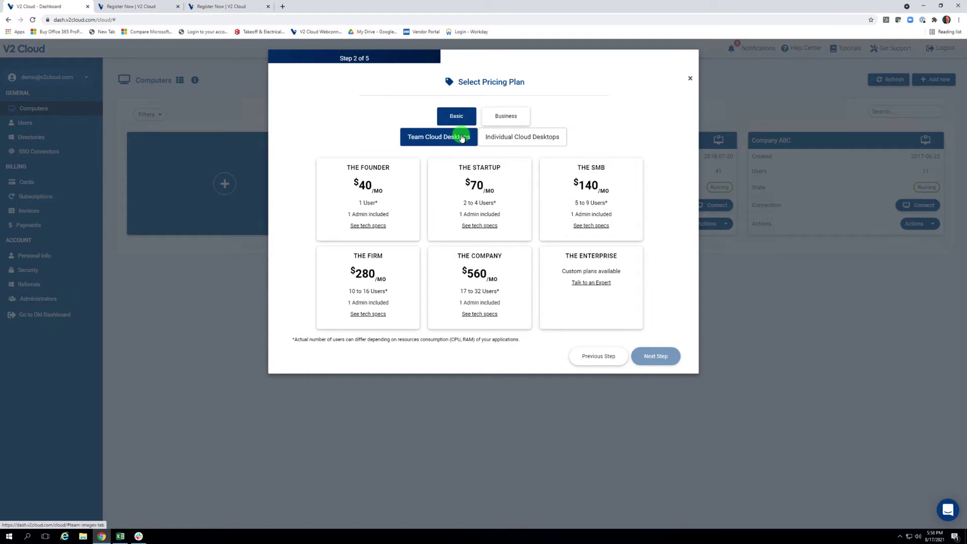
left_click(491, 139)
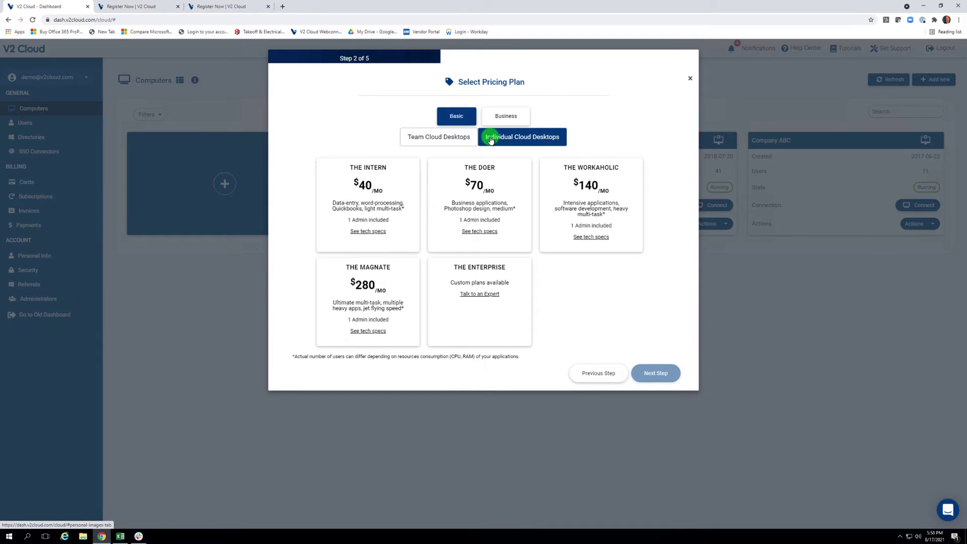
left_click(445, 136)
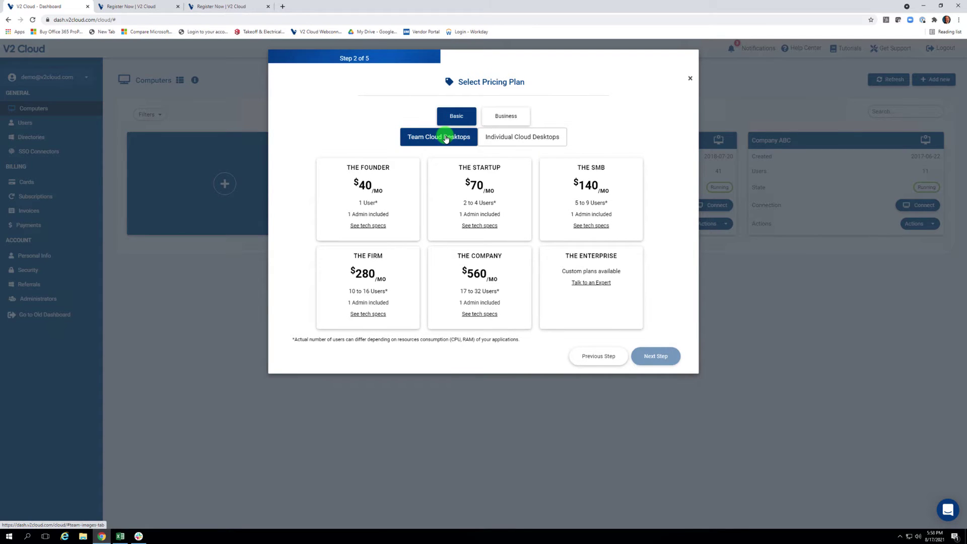
left_click(496, 120)
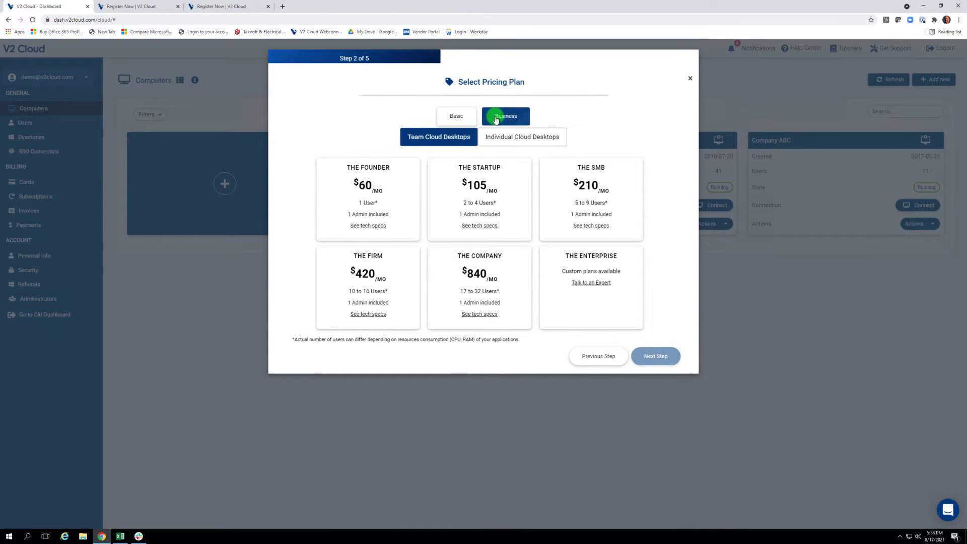
left_click(491, 183)
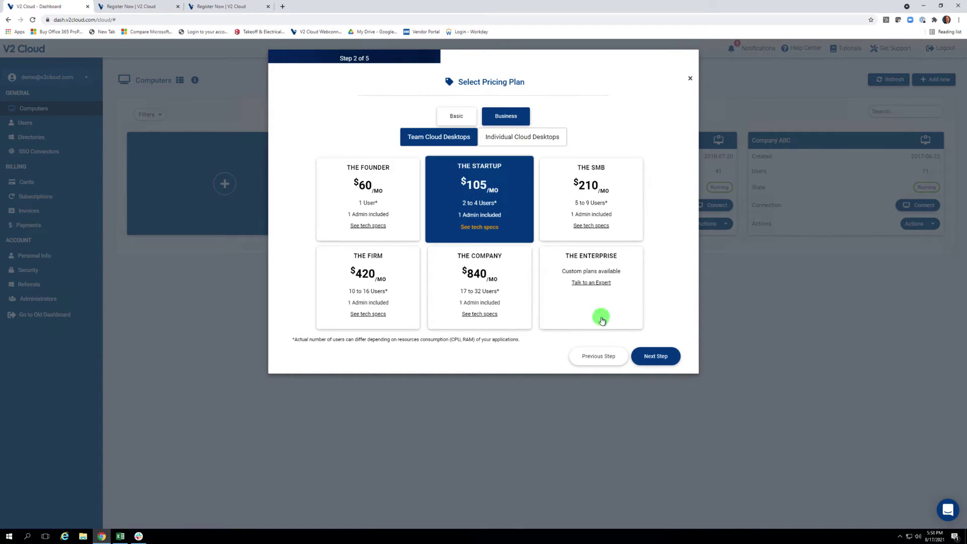
- Keep the Server 2019 template and the default private IP security settings
left_click(649, 356)
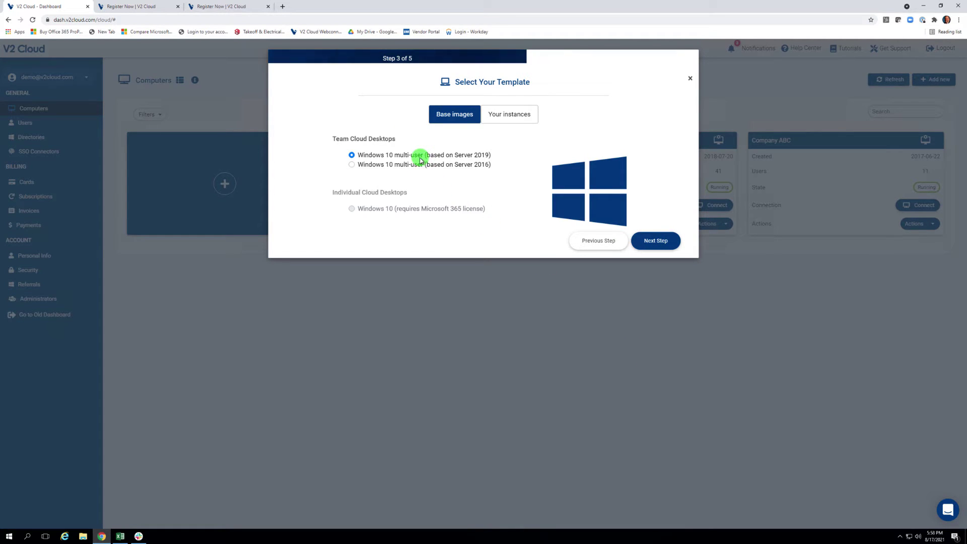
left_click(652, 240)
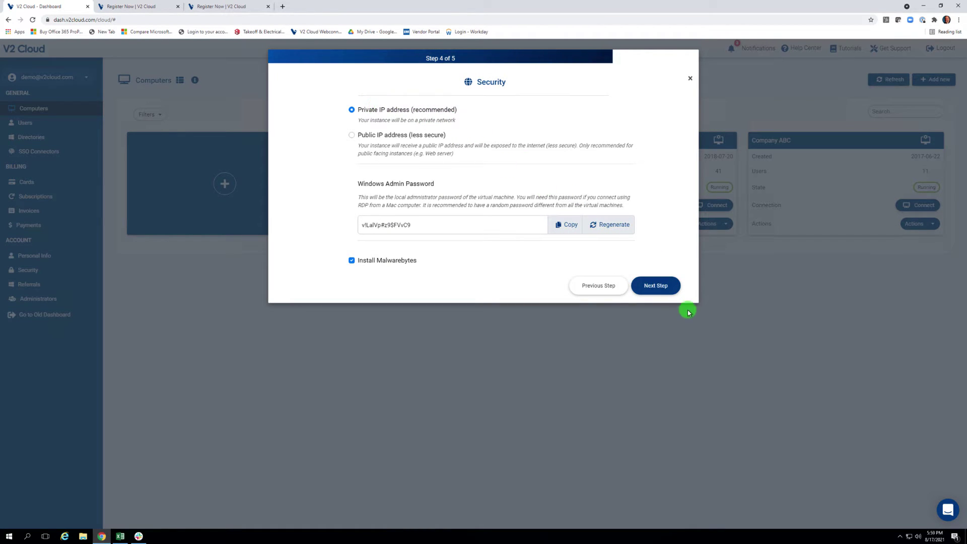
left_click(670, 294)
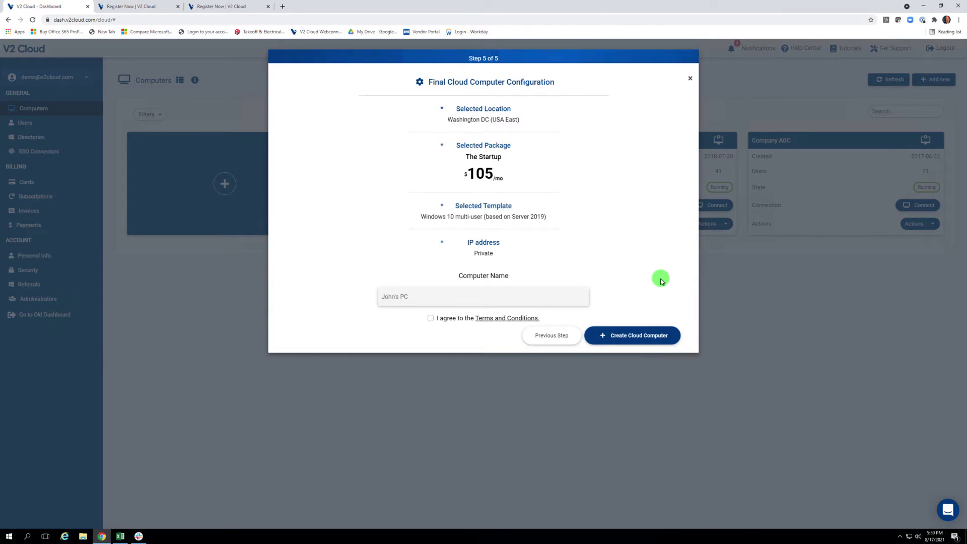
- Name the computer 'Company XYZ', accept the terms and conditions, and create it
left_click(482, 296)
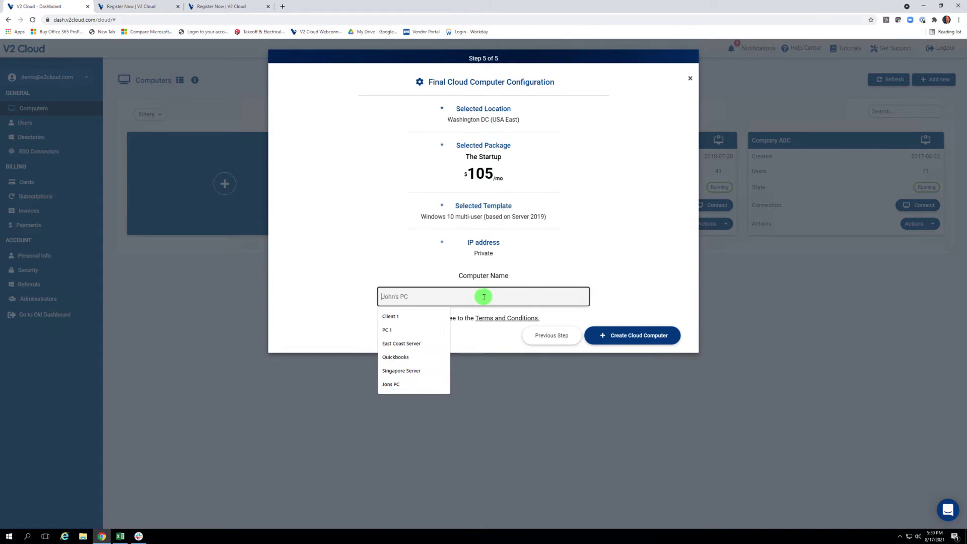
type("Comp")
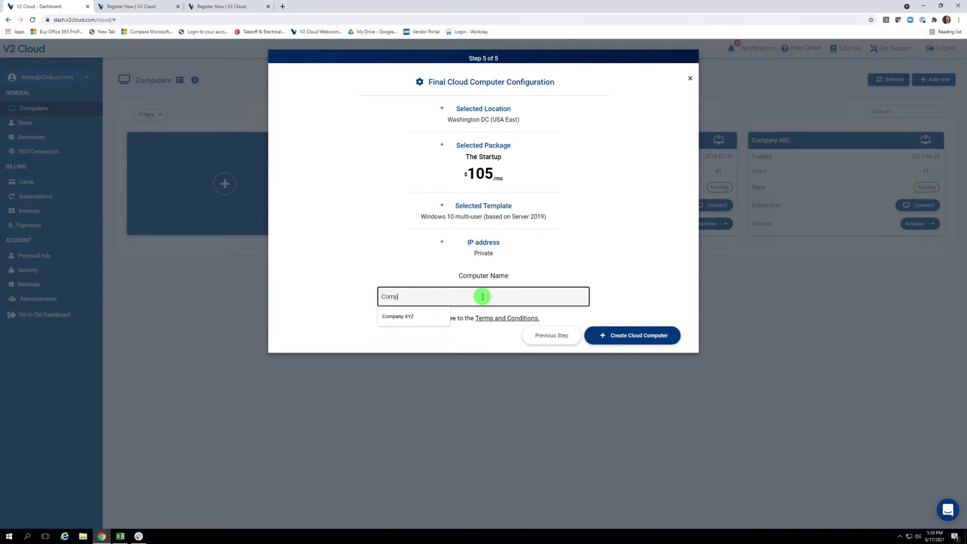
type("any XYZ")
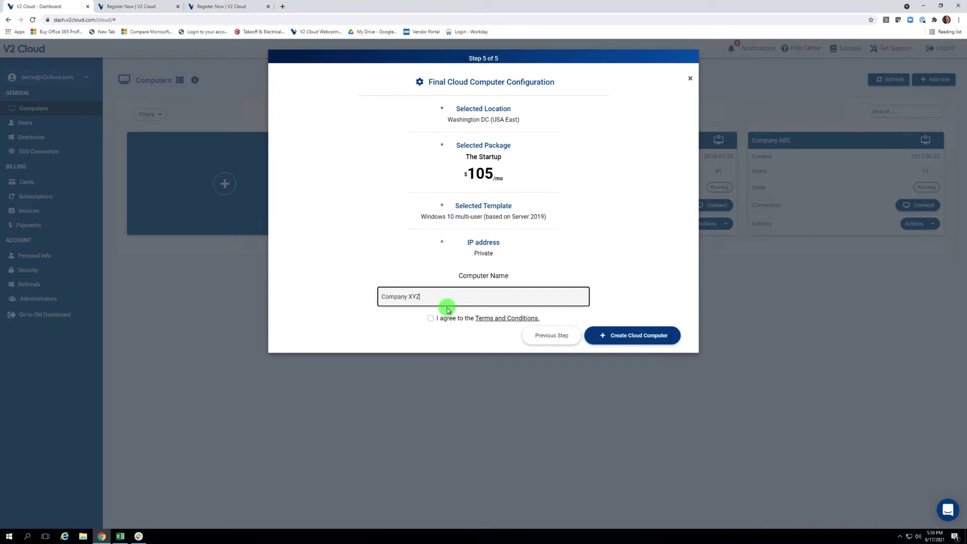
left_click(430, 318)
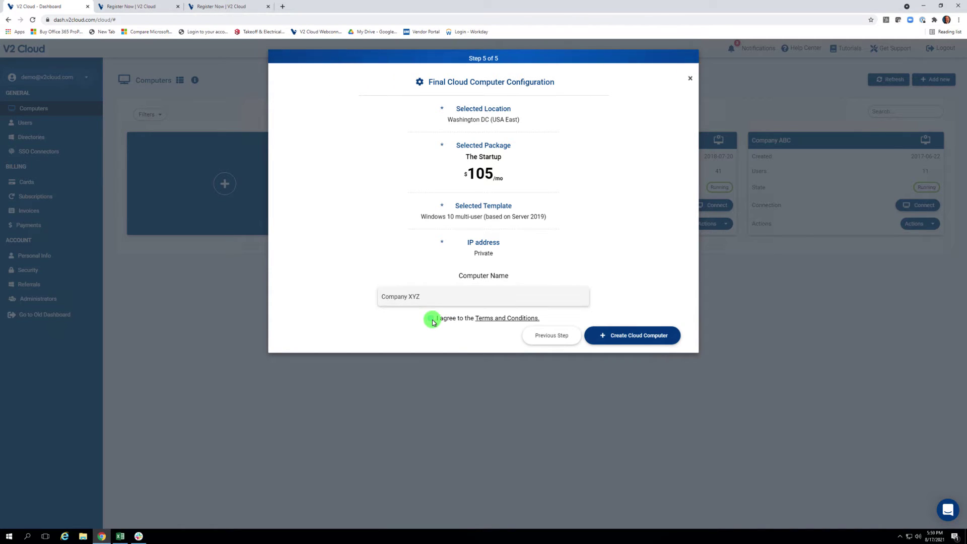
left_click(627, 341)
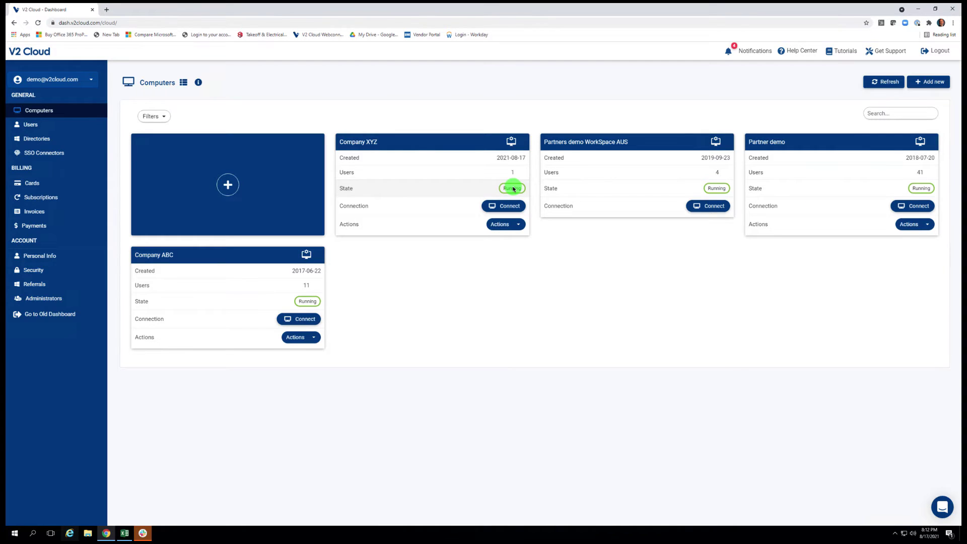
- Choose Manage Computer from the Company XYZ card's Actions menu
left_click(517, 226)
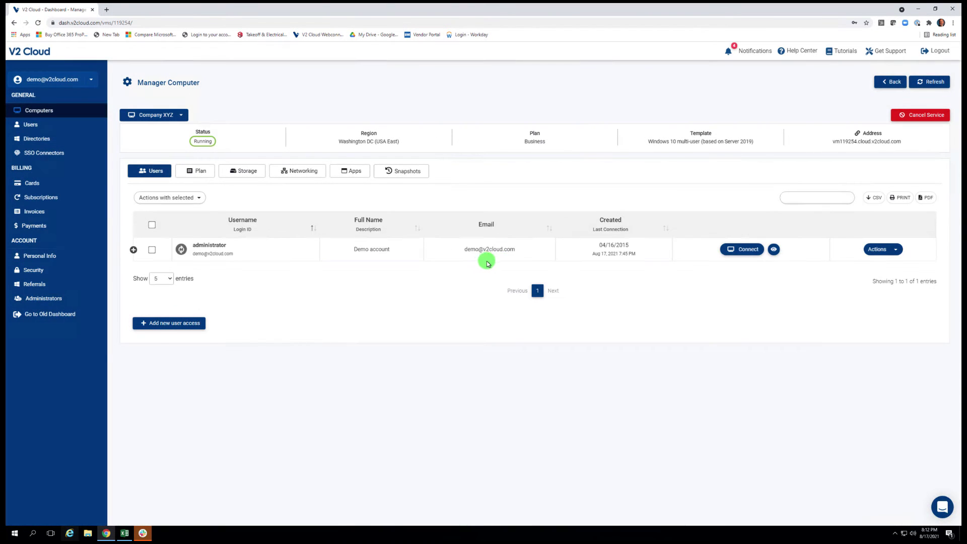
- Add an IT consultant local user with full-desktop access and enforced two-step authentication
left_click(145, 177)
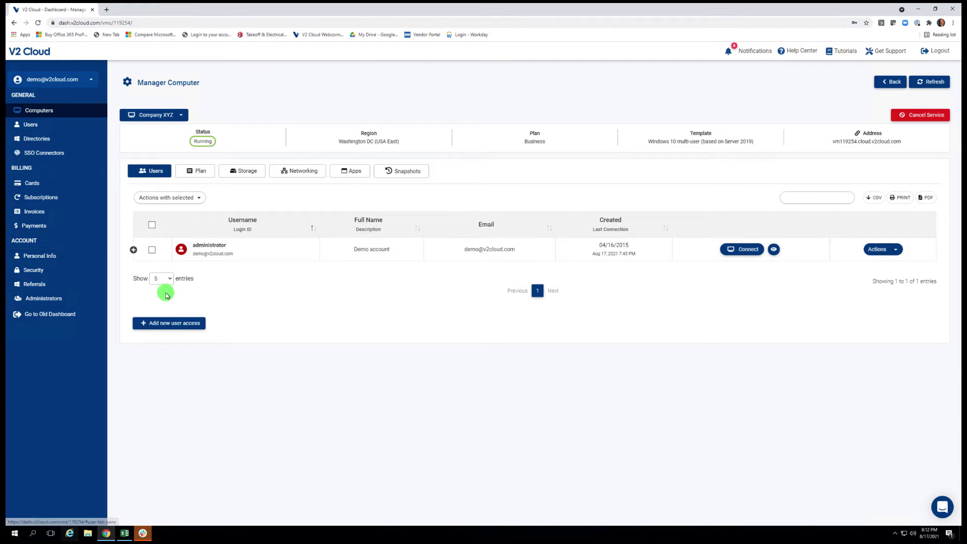
left_click(169, 323)
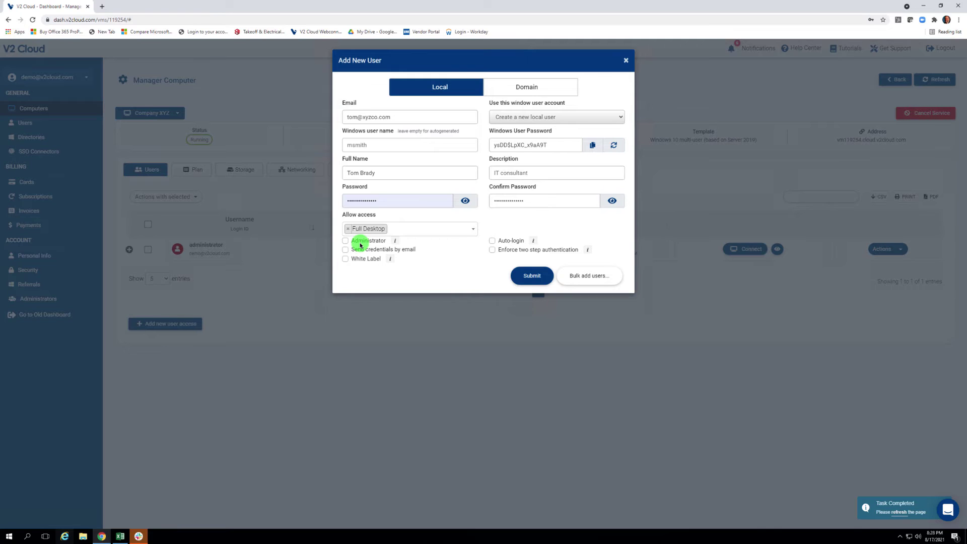
left_click(492, 250)
left_click(531, 275)
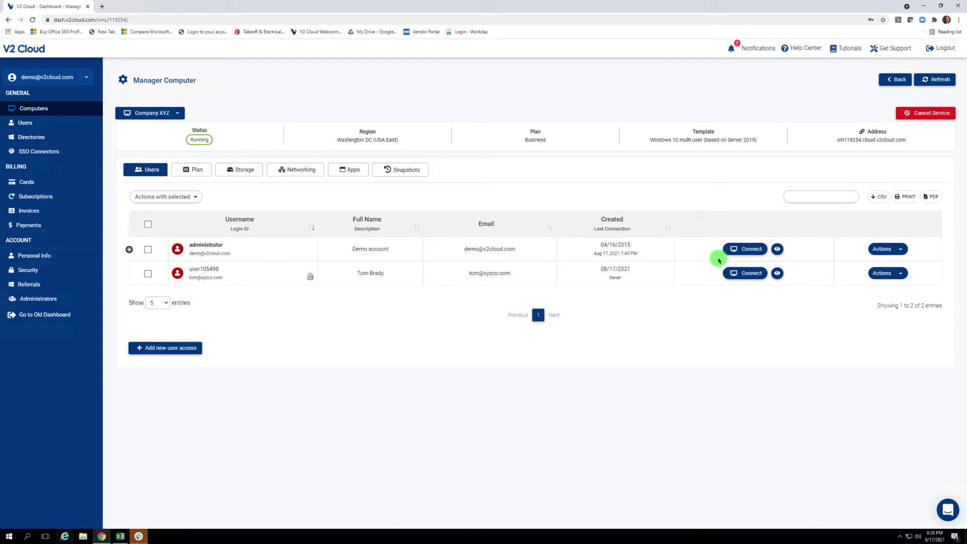
- Connect to the computer in a V2 Cloud Webconnect browser tab via a user's Connect button
left_click(735, 252)
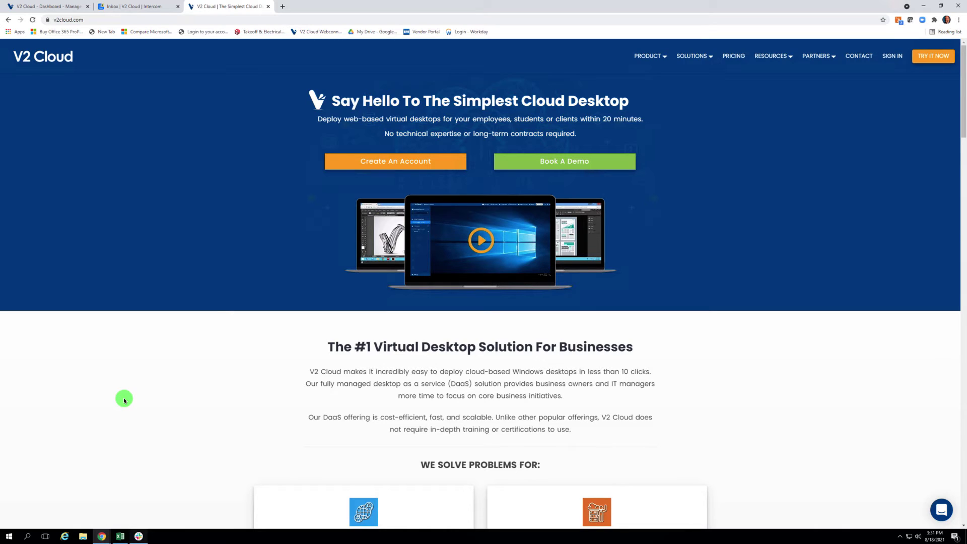
- Browse the client downloads page through the Linux, Raspberry Pi and mobile client cards
mouse_move(657, 60)
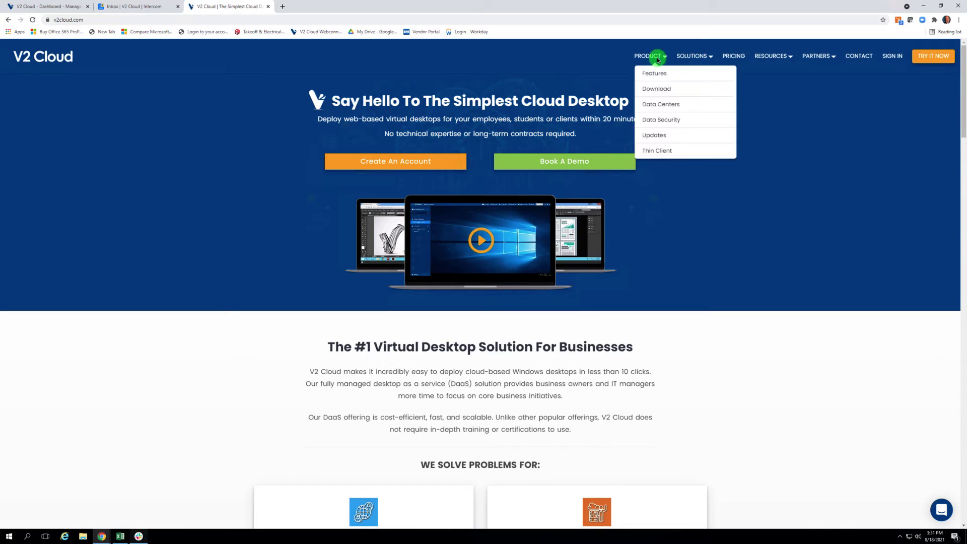
left_click(655, 89)
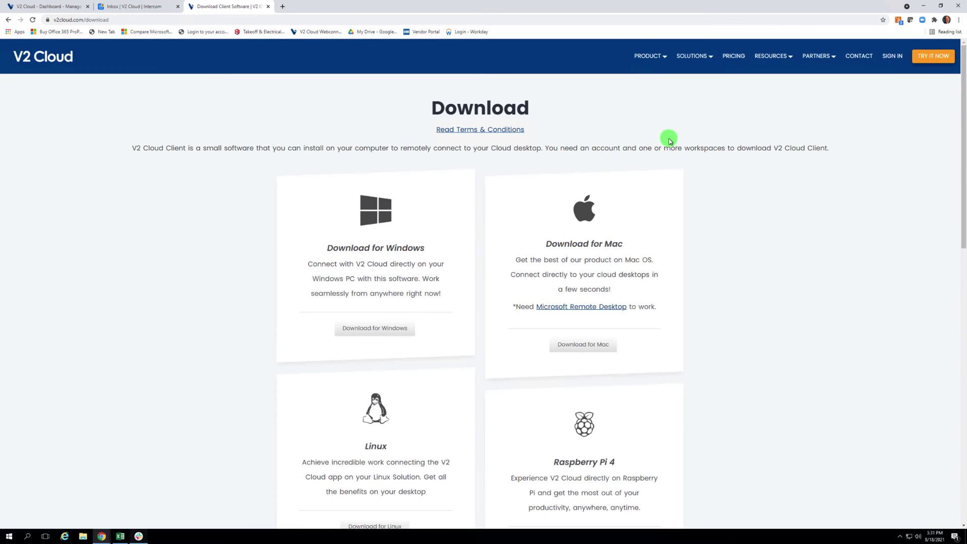
scroll(776, 347, "down", 4)
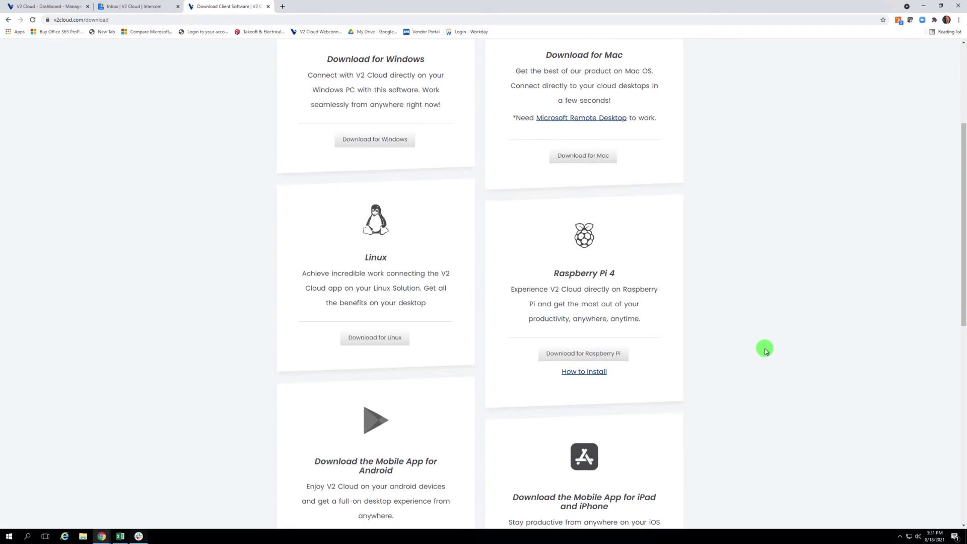
scroll(764, 350, "down", 3)
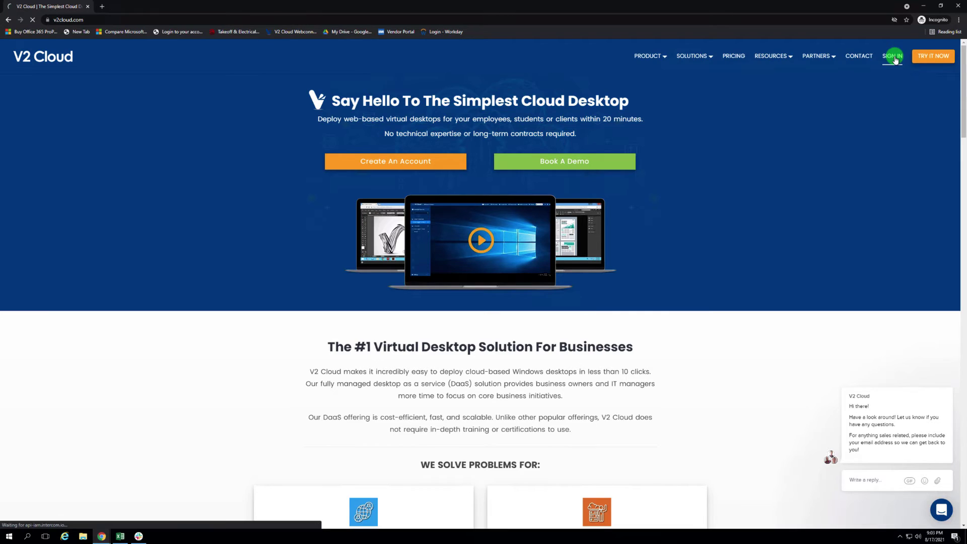
- Sign in to the dashboard with the demo login ID and password, then connect to Company ABC
left_click(893, 57)
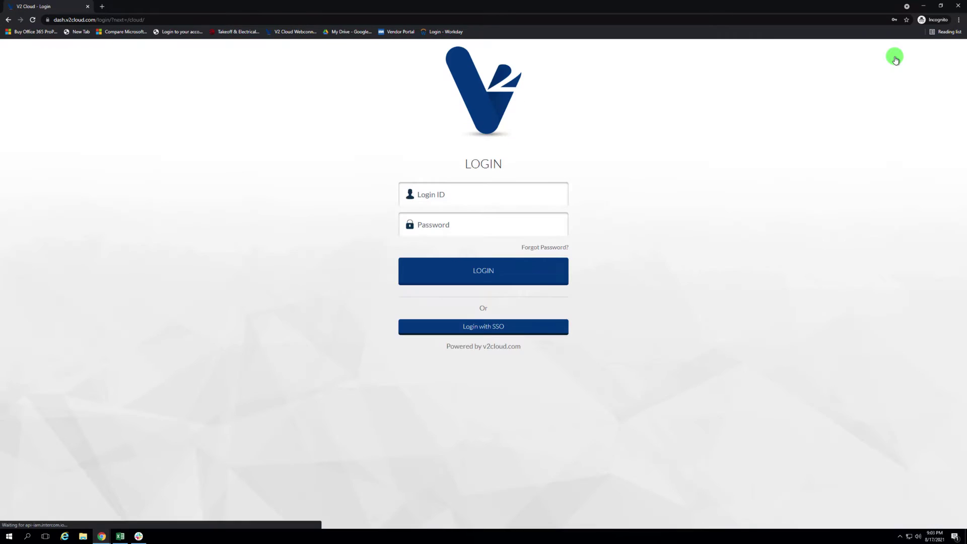
left_click(444, 196)
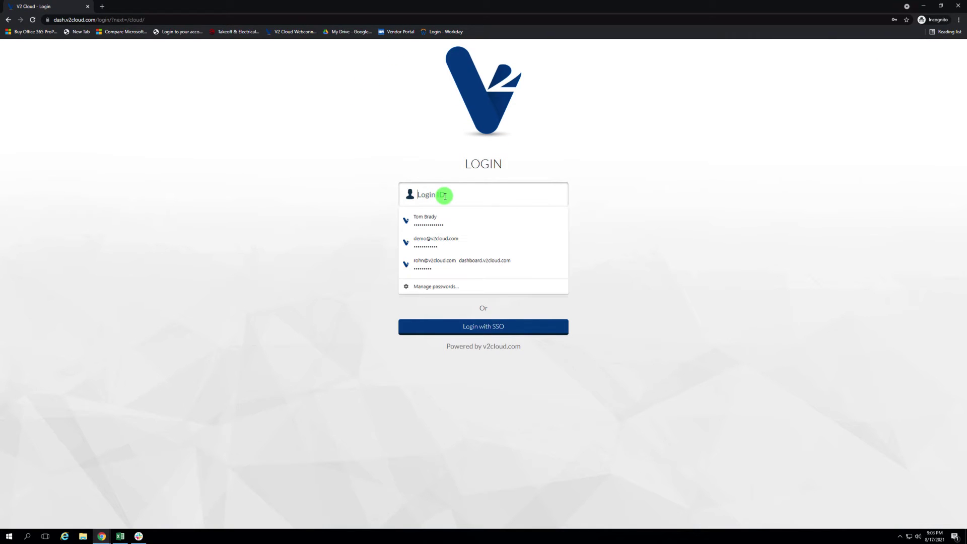
right_click(444, 195)
key("Escape")
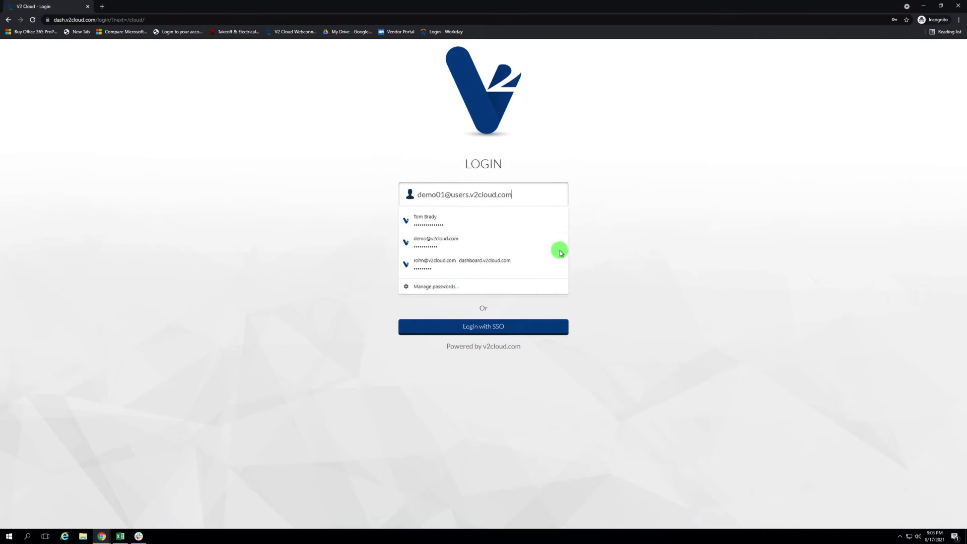
left_click(673, 285)
left_click(502, 221)
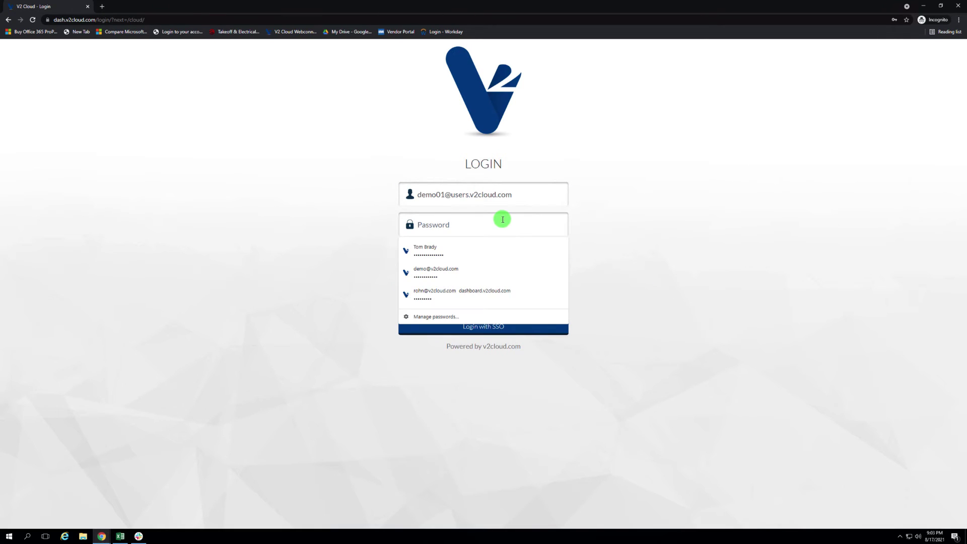
type("••••••••")
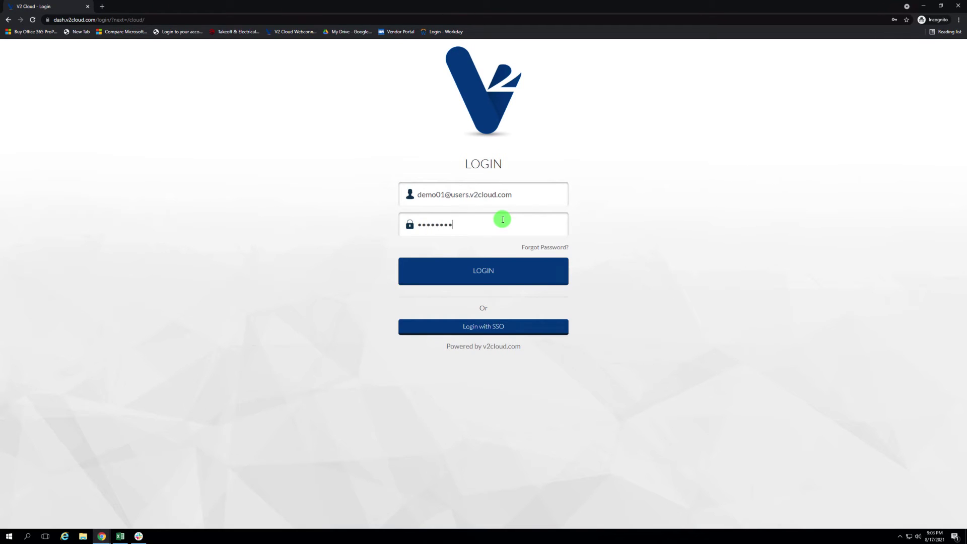
type("•")
left_click(465, 276)
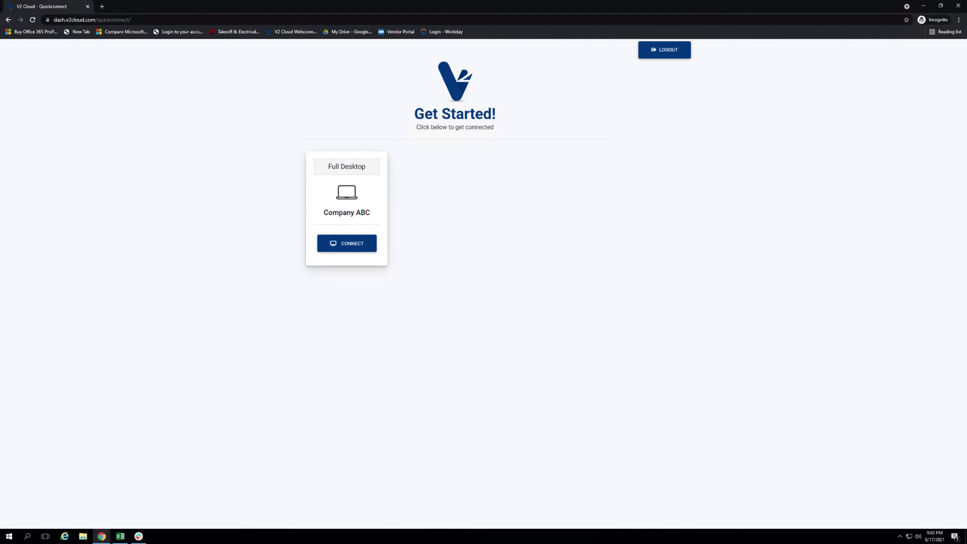
left_click(339, 248)
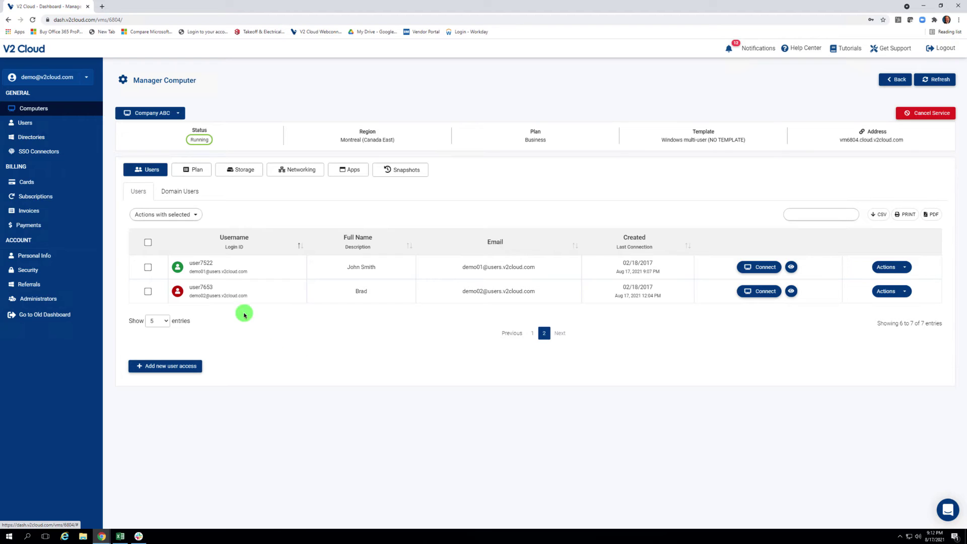
left_click(175, 291)
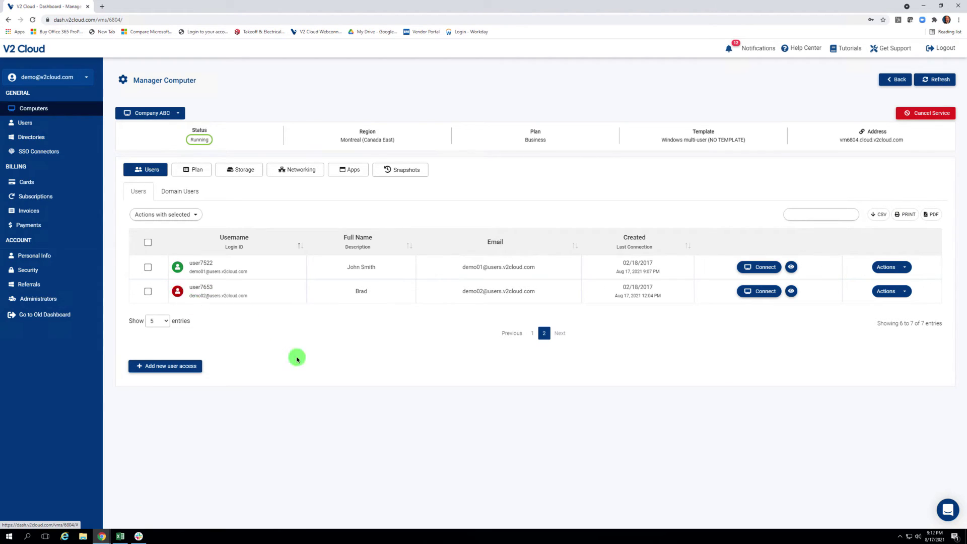
left_click(886, 271)
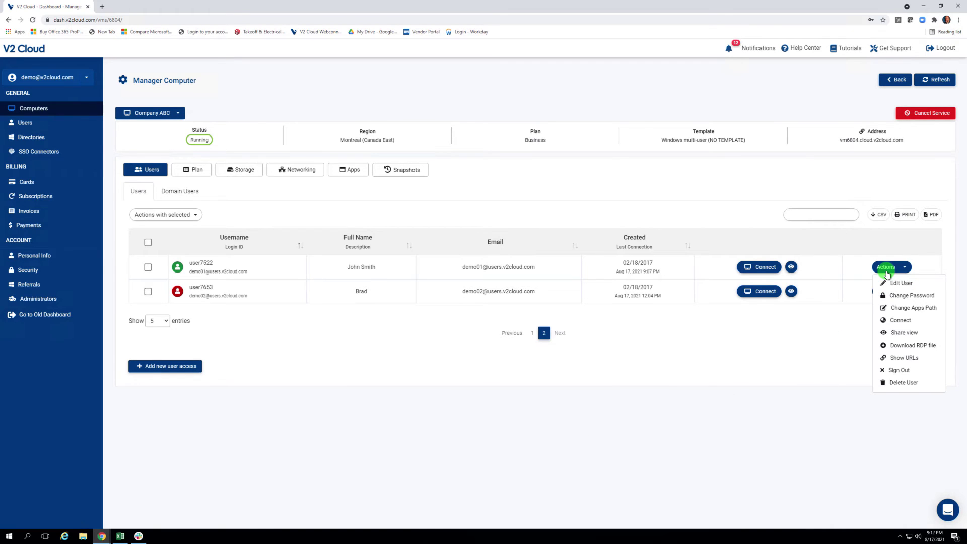
left_click(886, 282)
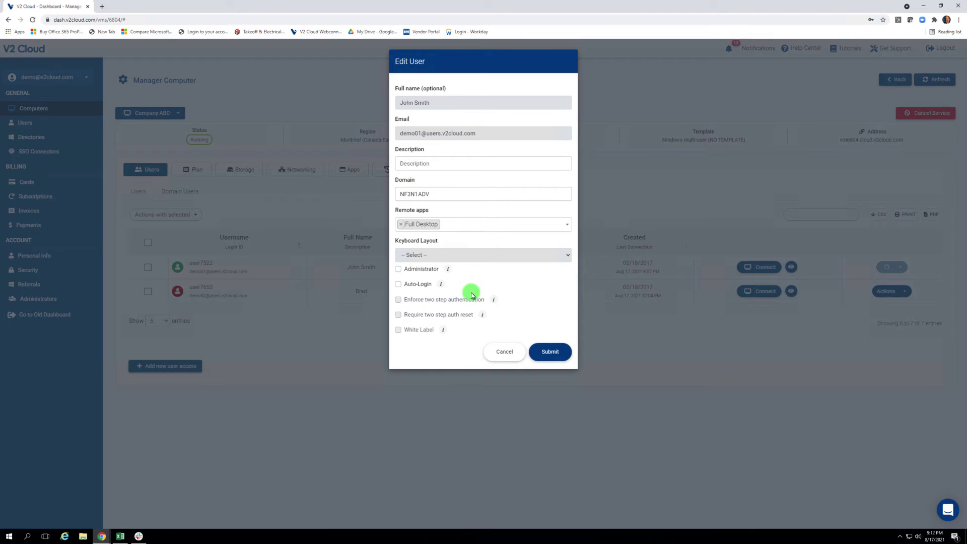
left_click(503, 352)
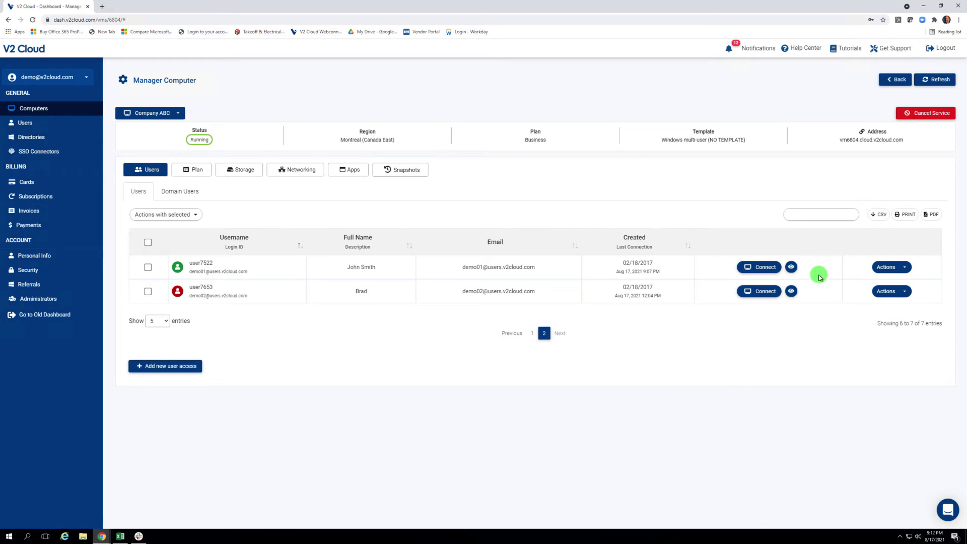
- Change the first user's share view link from View Only to With Control
left_click(792, 268)
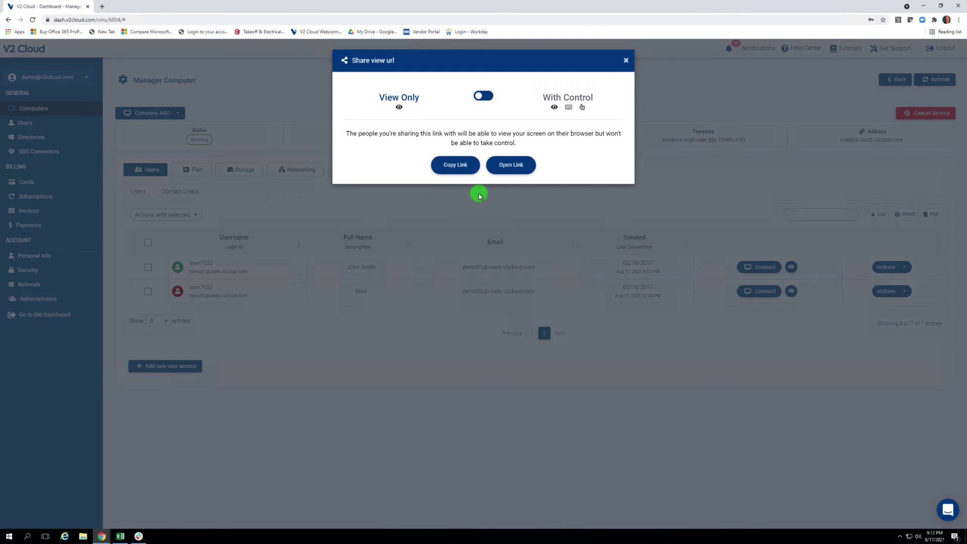
left_click(483, 95)
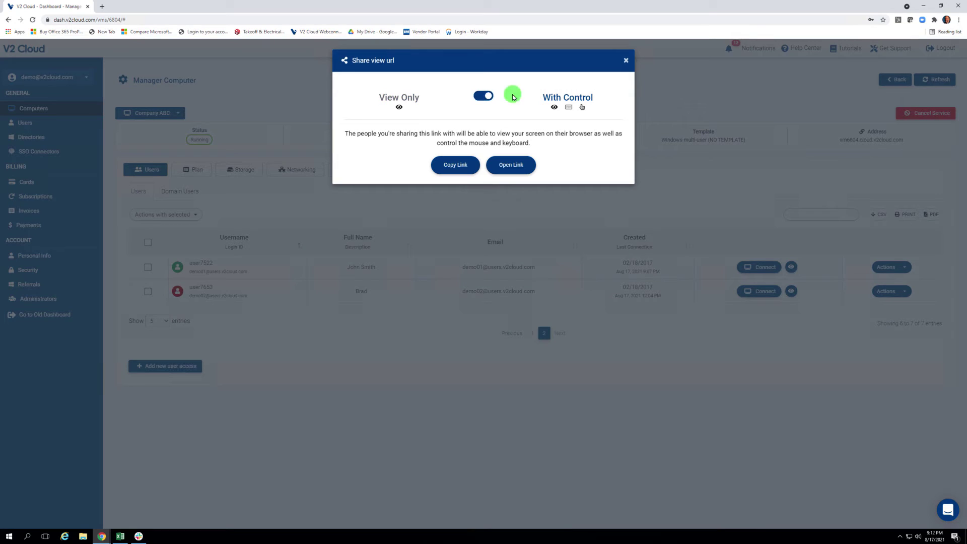
left_click(626, 61)
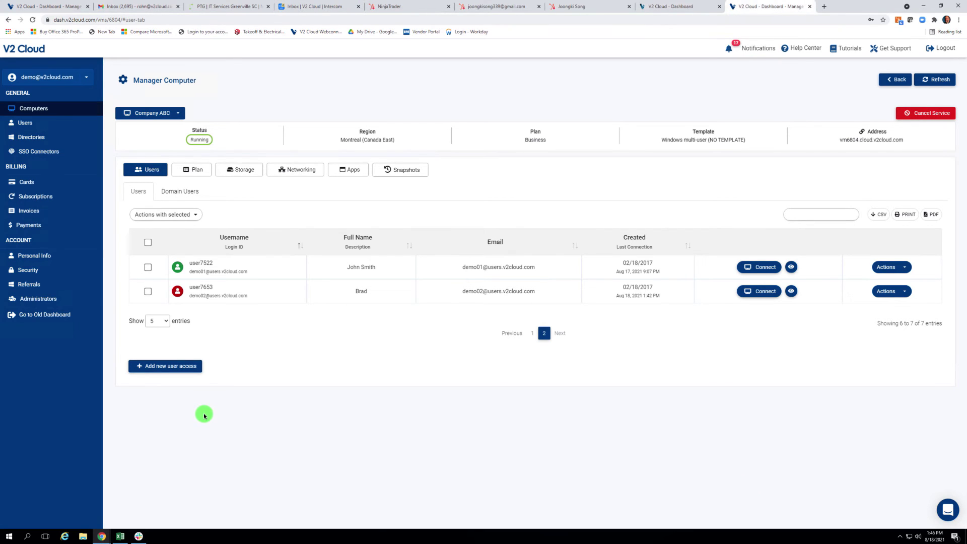
- Publish 'Excel' as a remote app for all users, pasting the Office16 EXCEL.EXE path
left_click(353, 170)
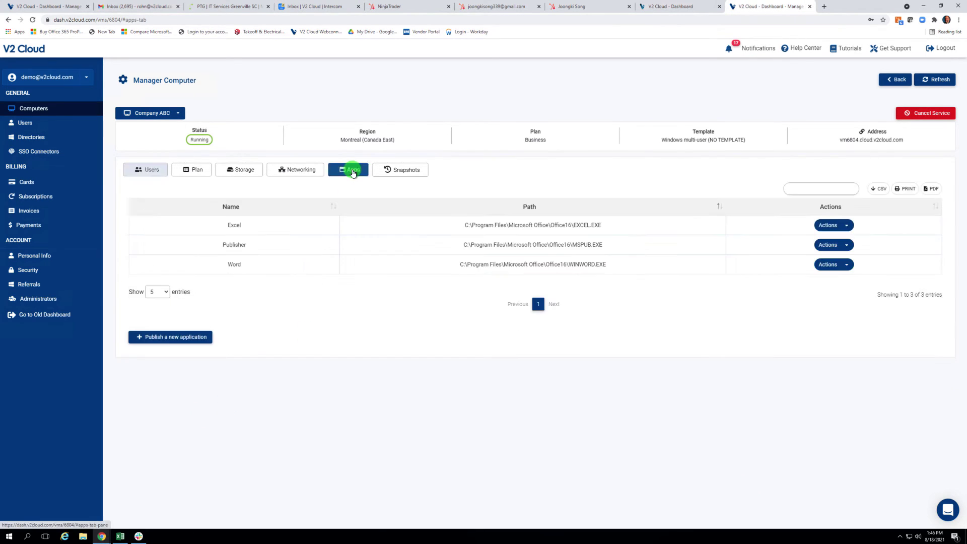
left_click(190, 337)
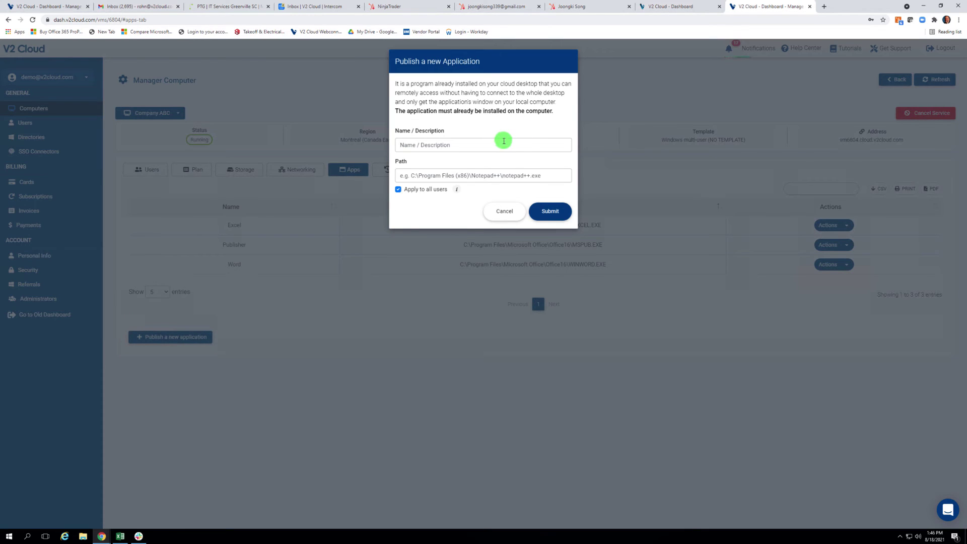
left_click(503, 140)
type("Exce")
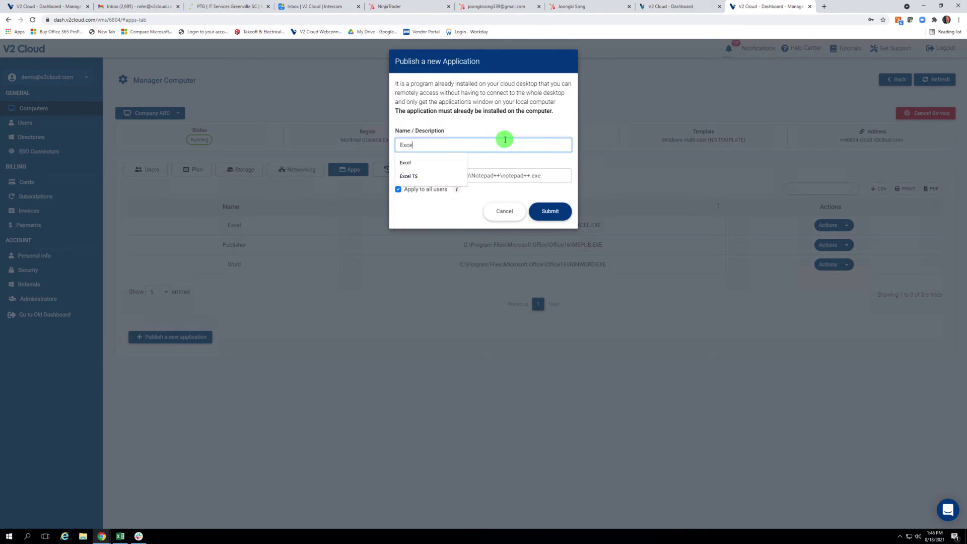
type("l")
left_click(496, 174)
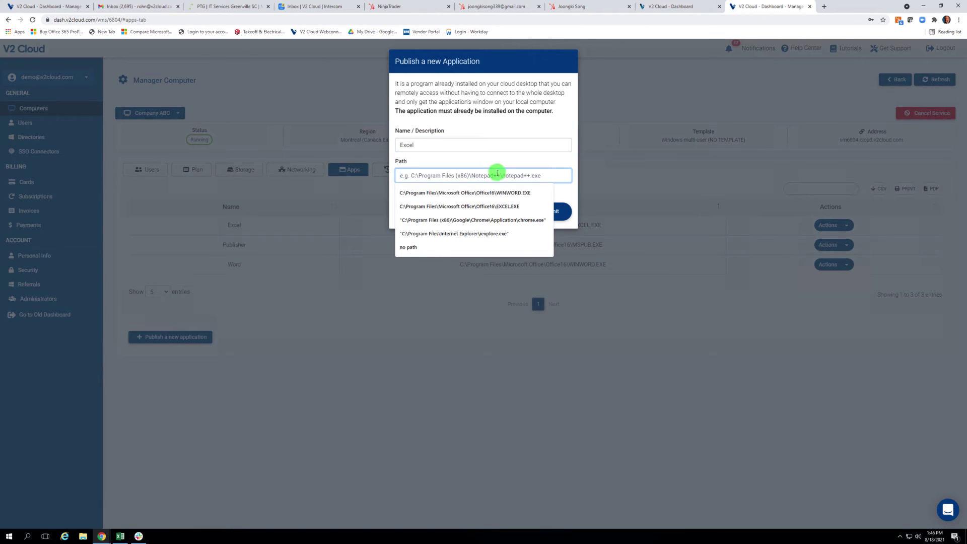
right_click(497, 175)
left_click(511, 217)
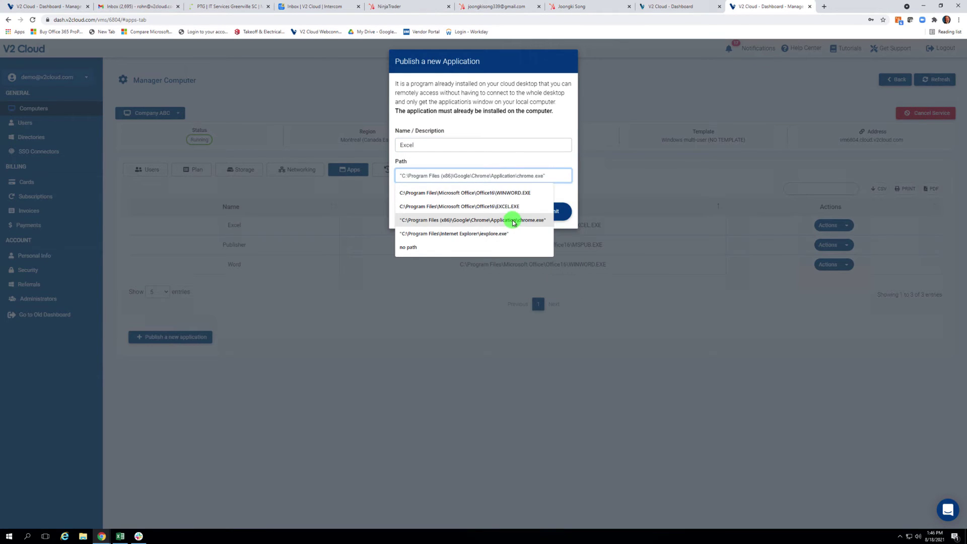
left_click(641, 341)
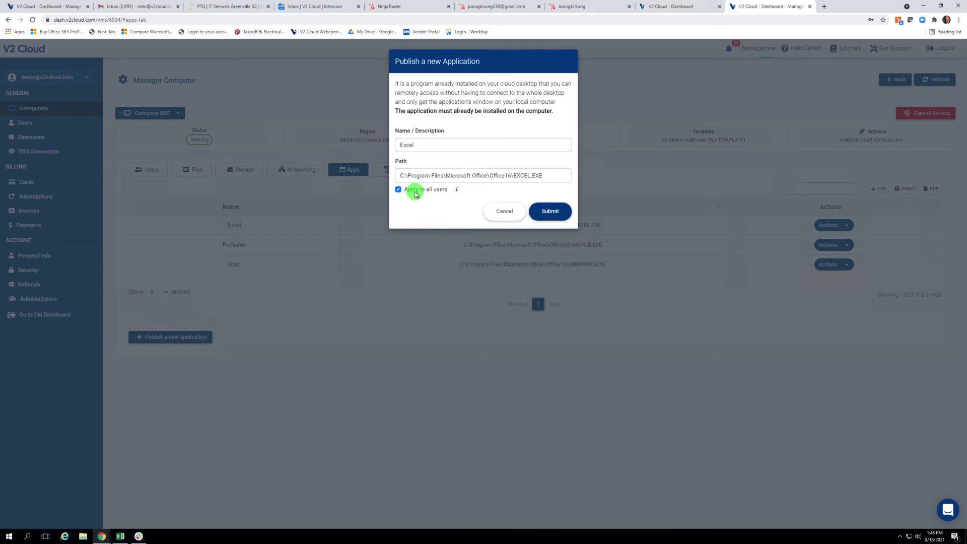
left_click(496, 212)
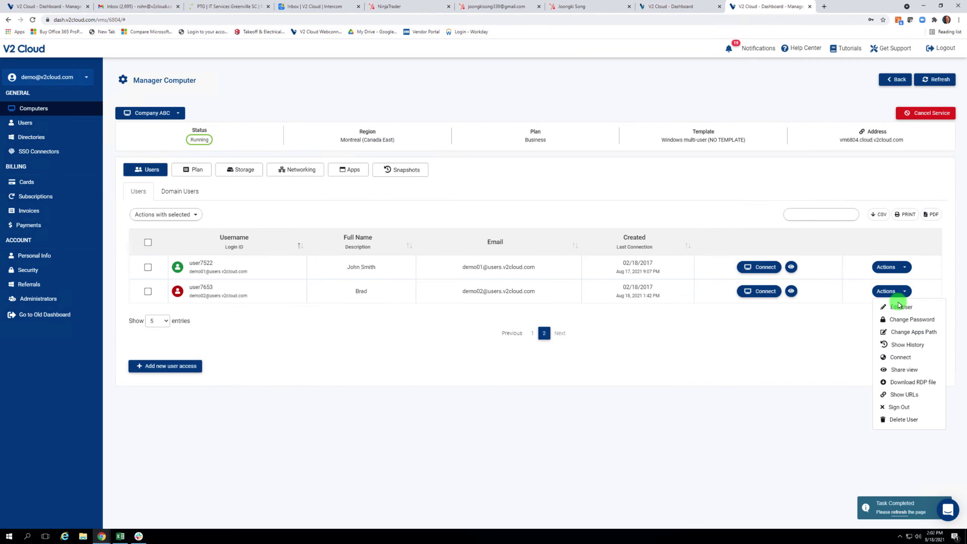
- Remove Full Desktop from the second user's remote apps, leaving Excel, then cancel the edit
left_click(898, 306)
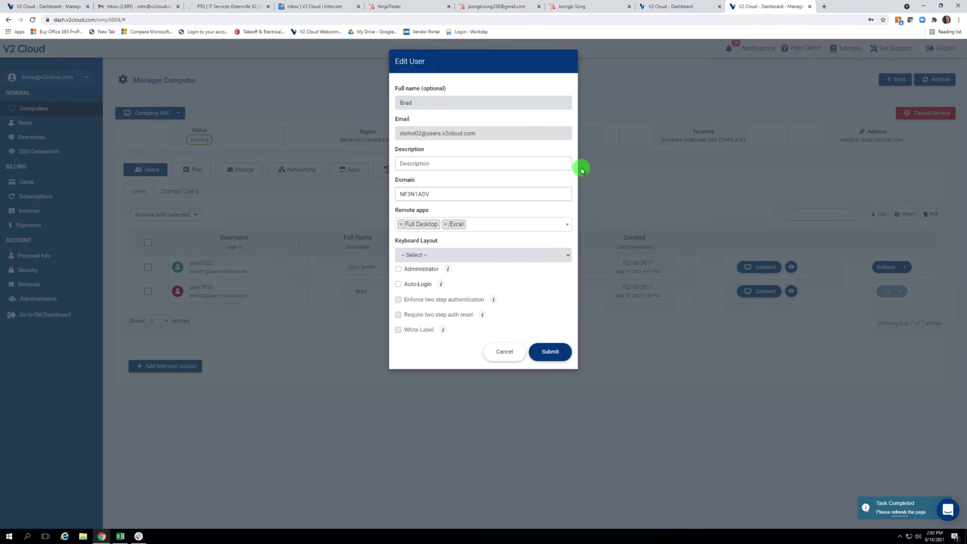
left_click(503, 223)
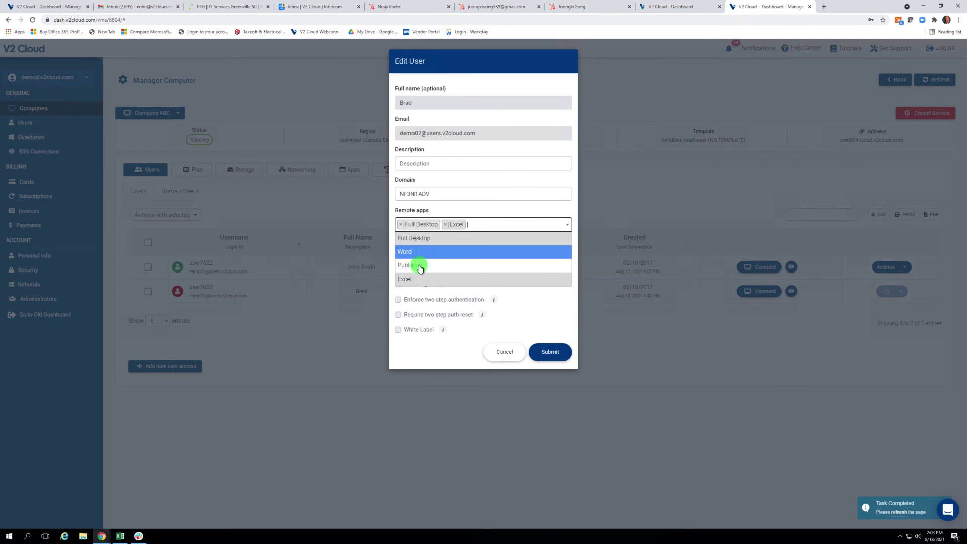
left_click(400, 224)
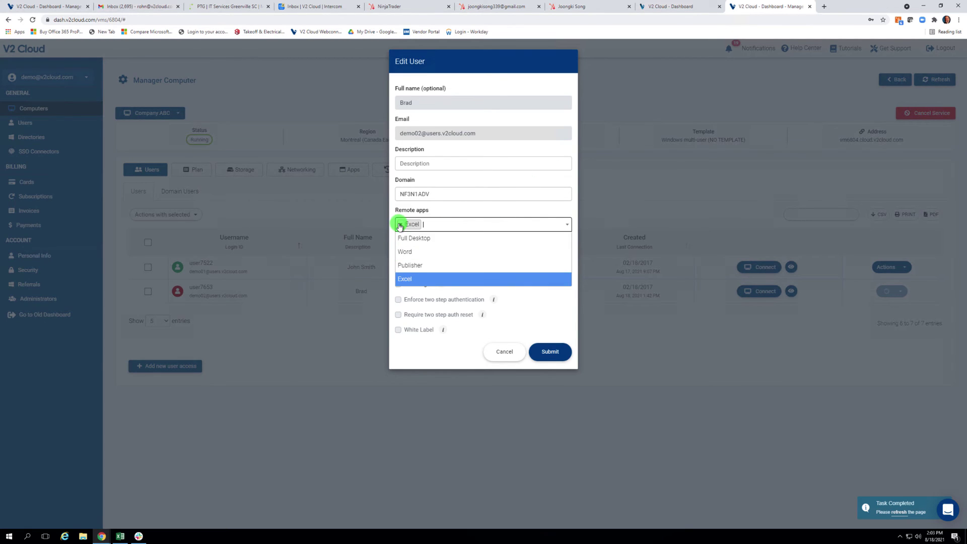
left_click(513, 333)
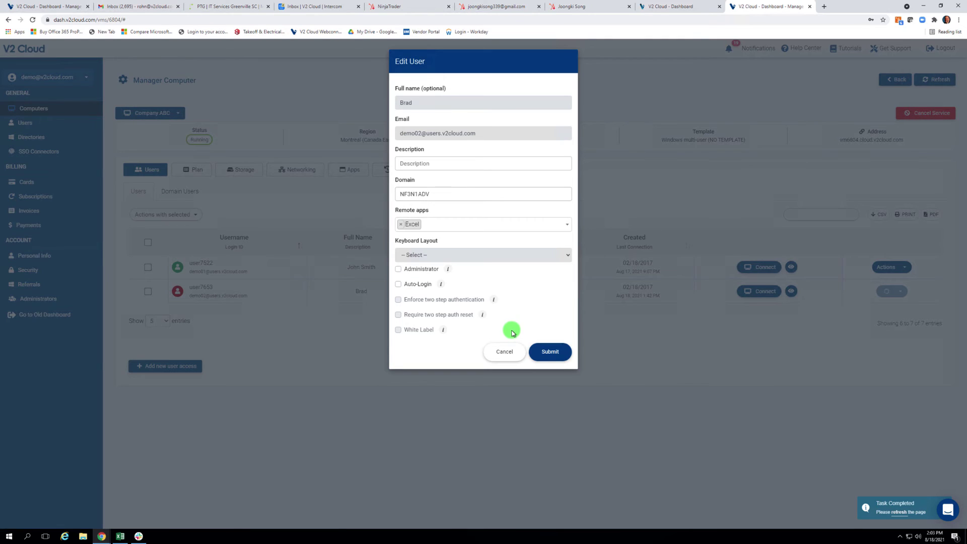
left_click(501, 355)
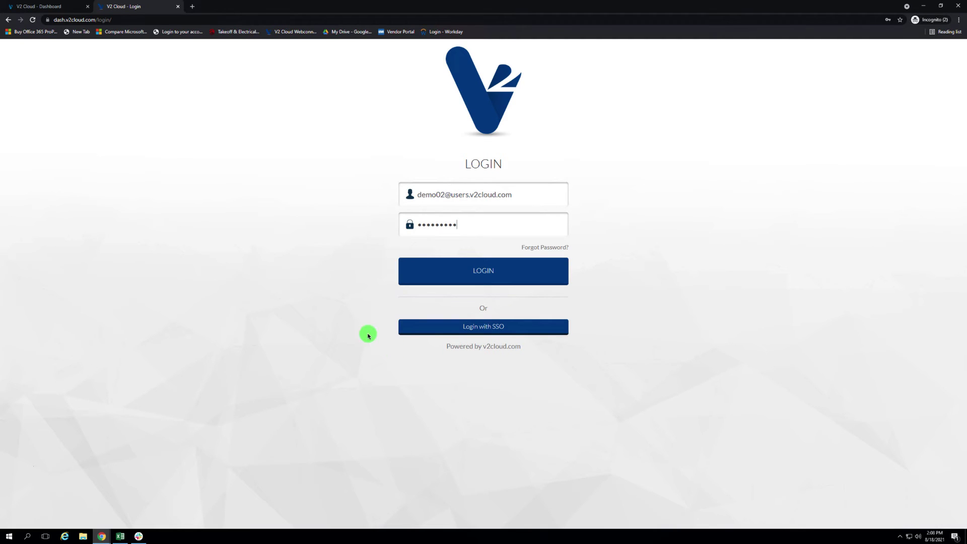
- Log in as the second user, connect to Excel as a remote app, and close the session sidebar
left_click(466, 271)
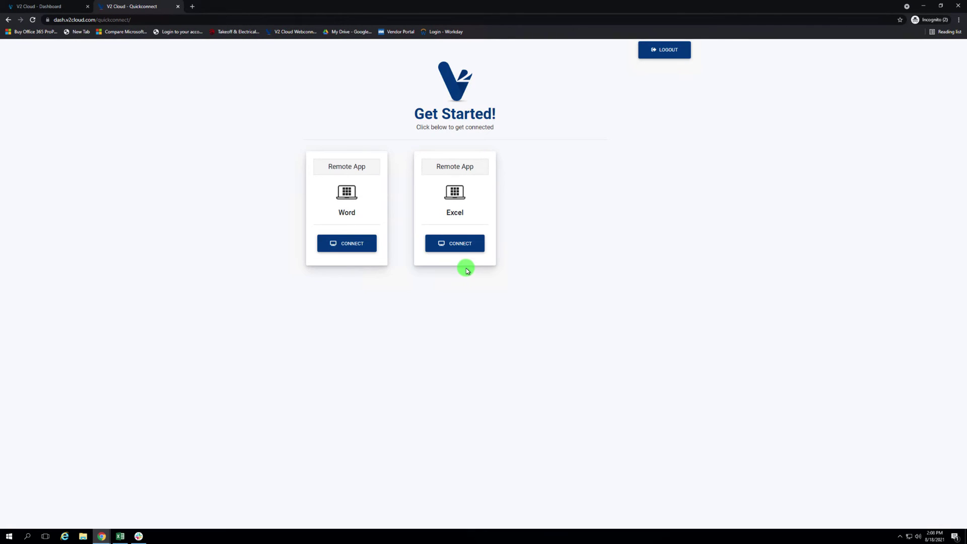
left_click(446, 244)
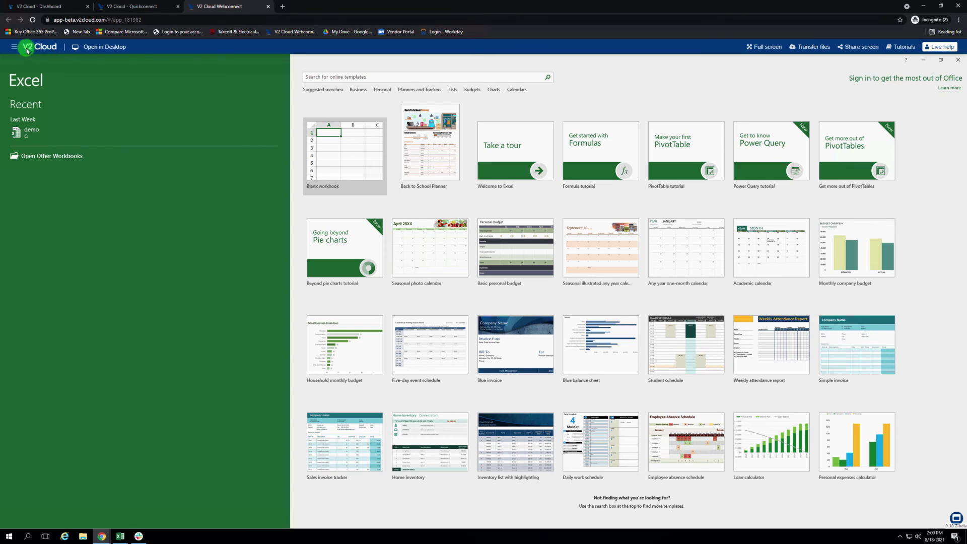
left_click(14, 48)
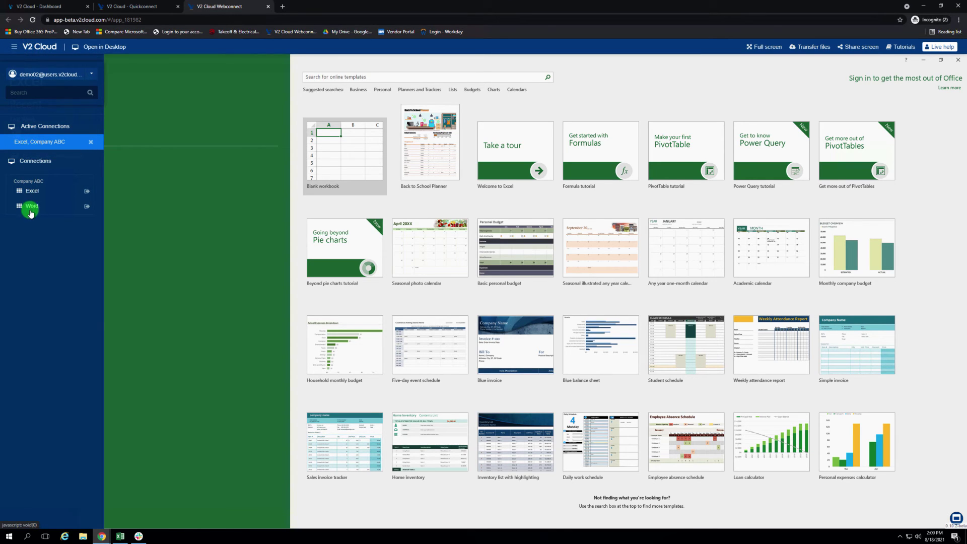
left_click(135, 233)
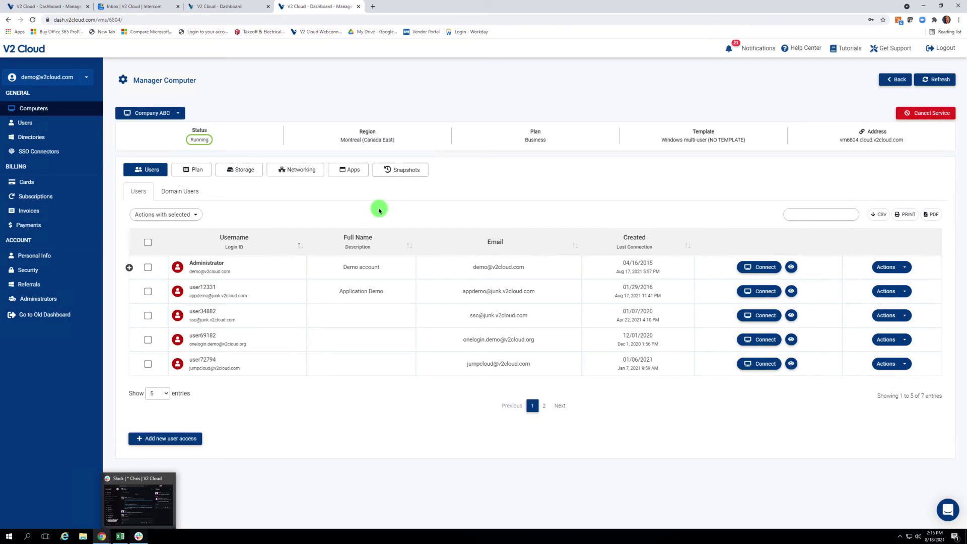
- Preview the 4 CPU / 16 GB upgrade, close its payment confirmation unapplied, and open support chat
left_click(198, 171)
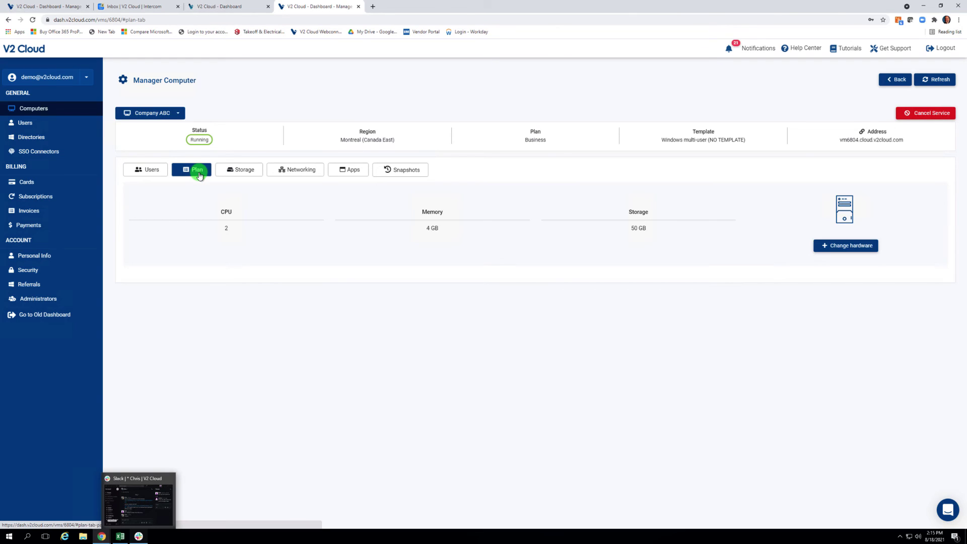
left_click(833, 246)
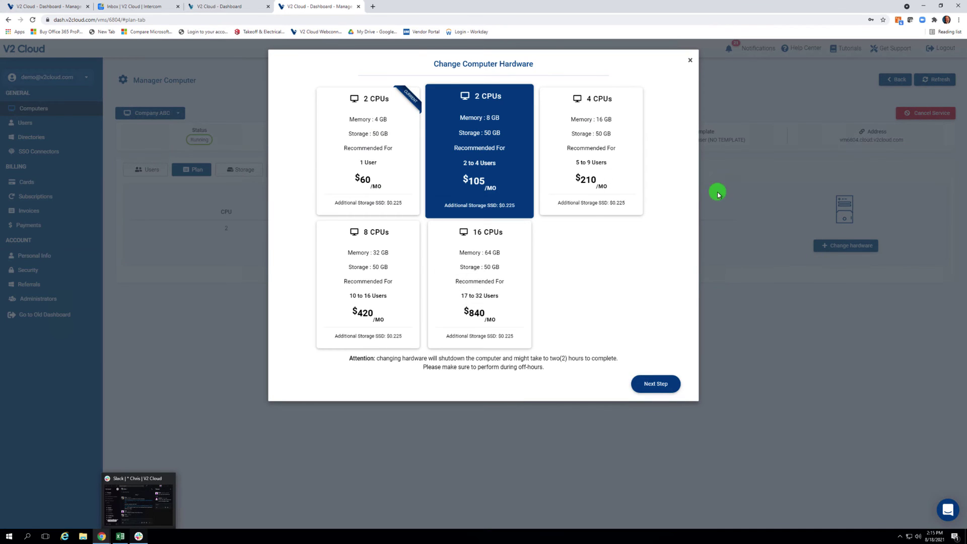
left_click(592, 143)
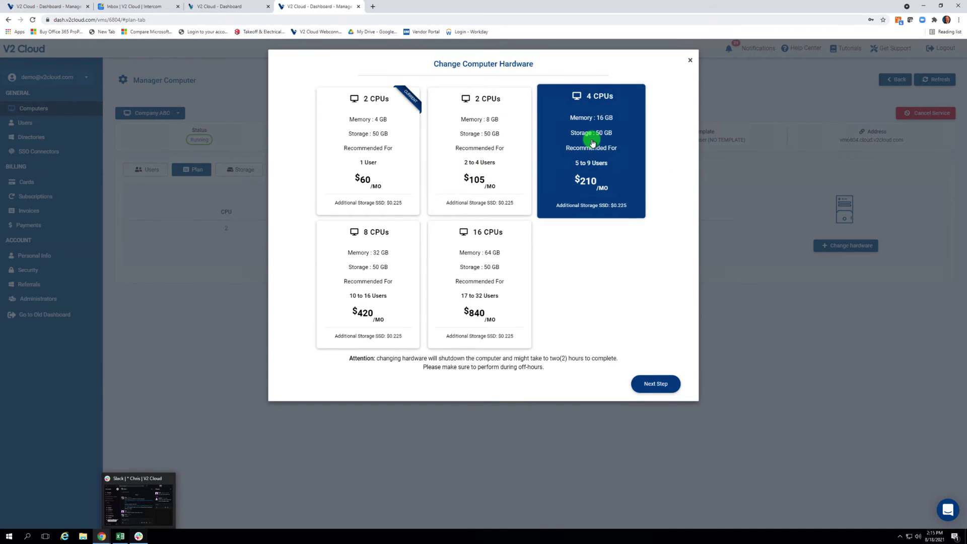
left_click(655, 384)
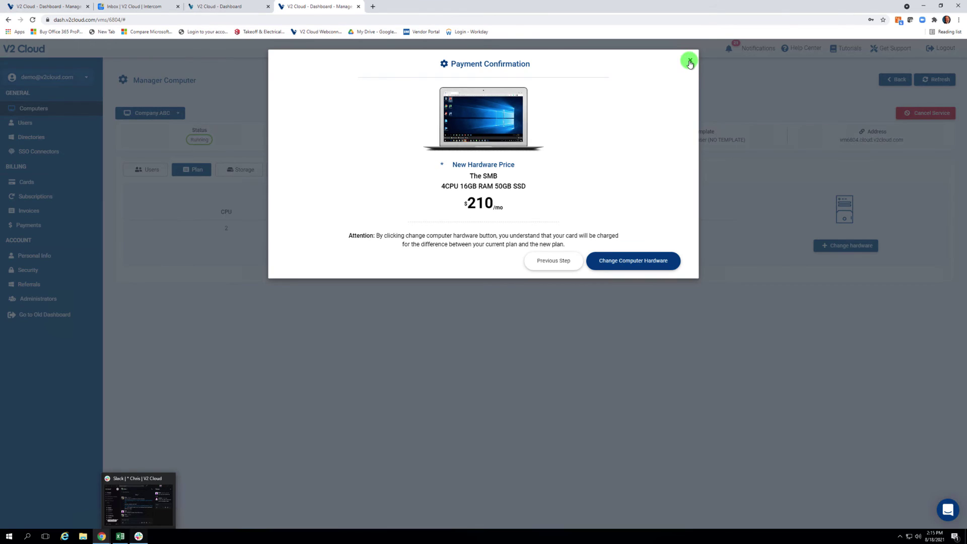
left_click(690, 60)
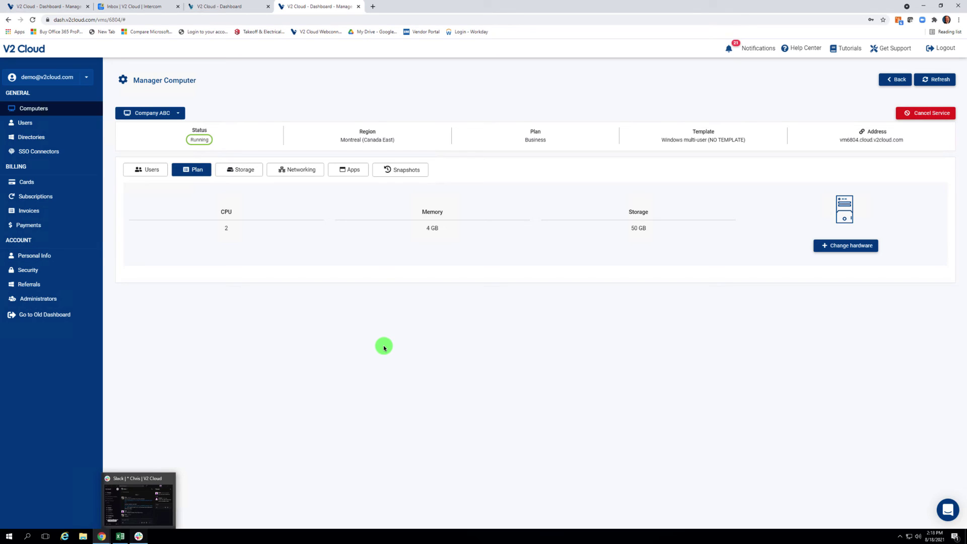
left_click(946, 513)
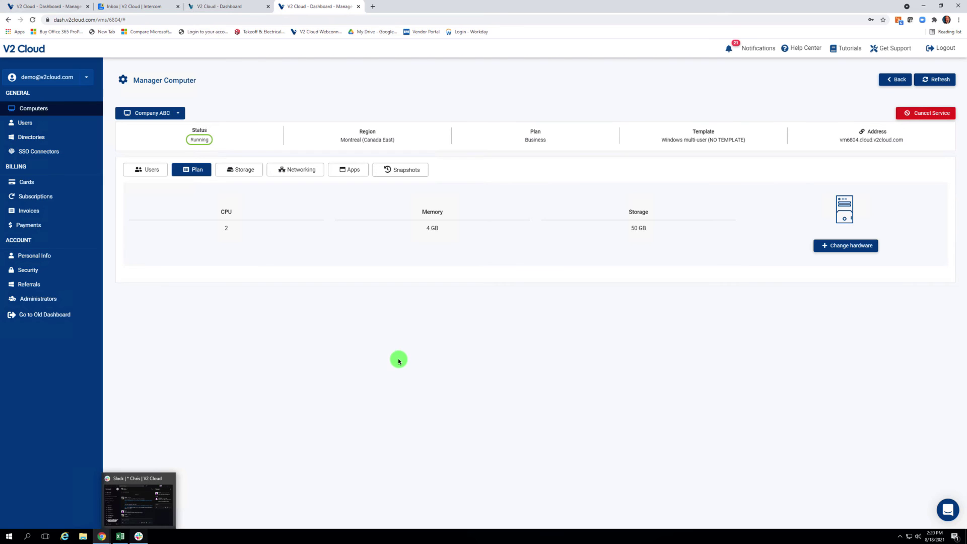
- Try resizing the 50GB primary disk to about 158 GB, then cancel the resize
left_click(247, 171)
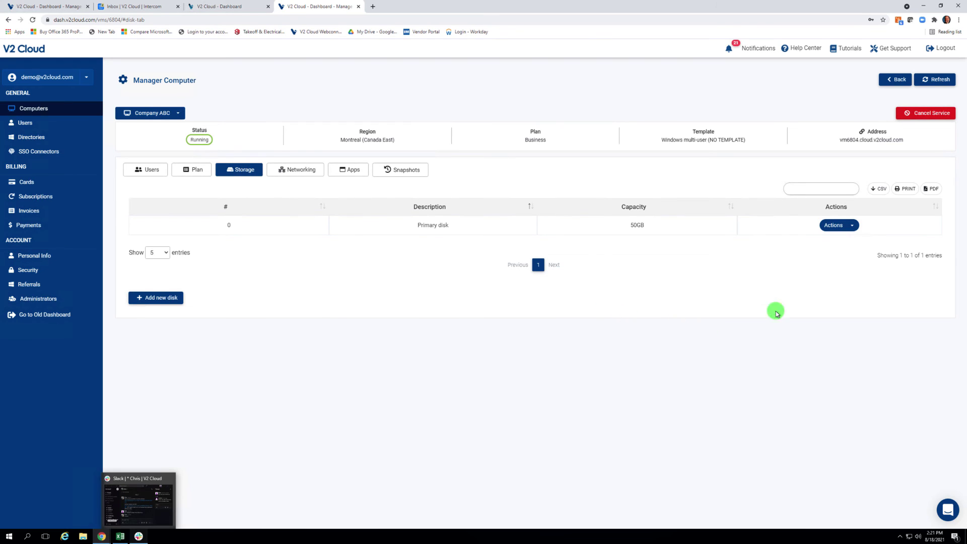
left_click(839, 225)
left_click(844, 240)
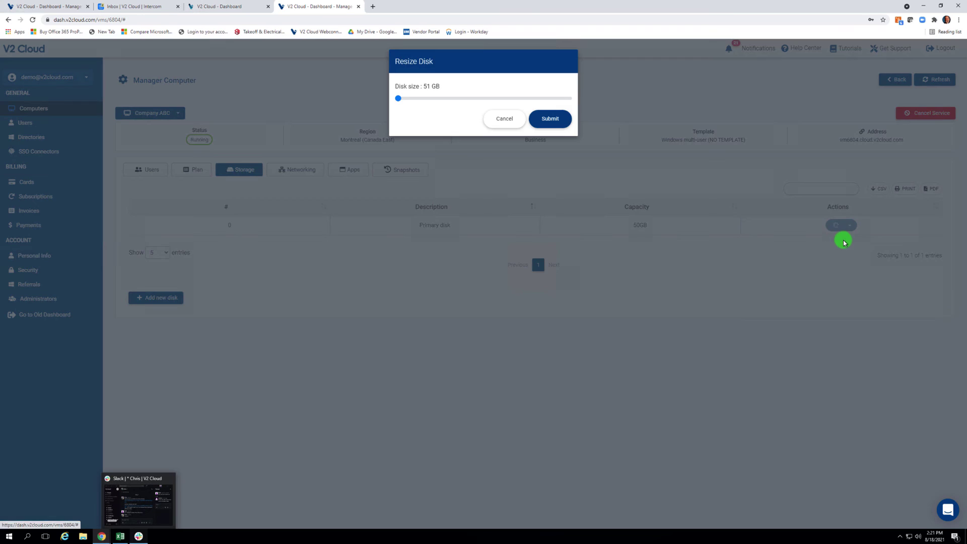
left_click(472, 99)
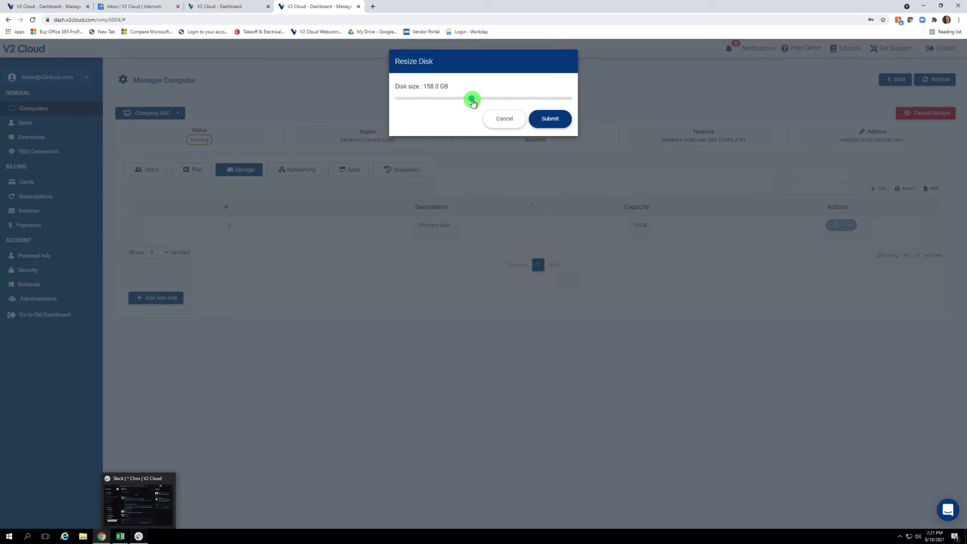
left_click(510, 118)
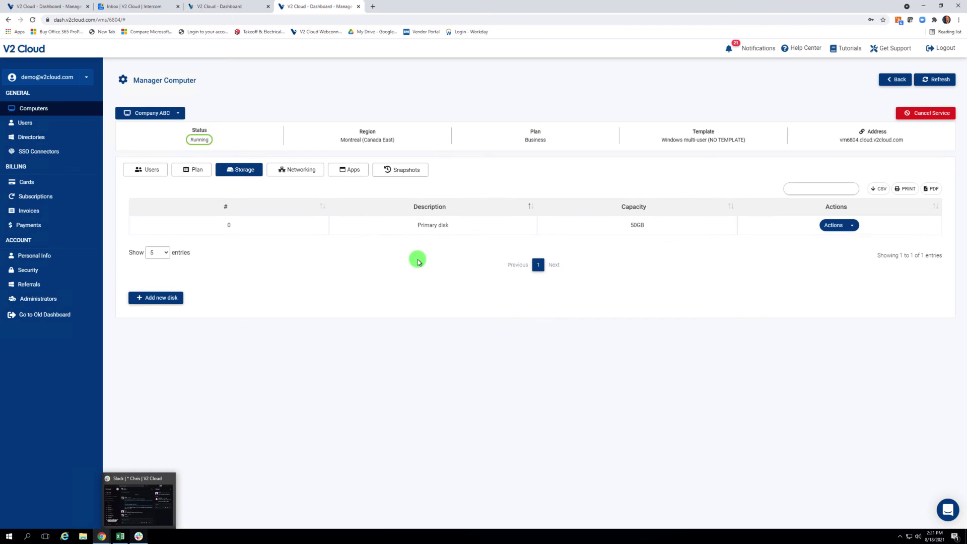
- Try adding a new 151 GB disk, then cancel it
left_click(163, 301)
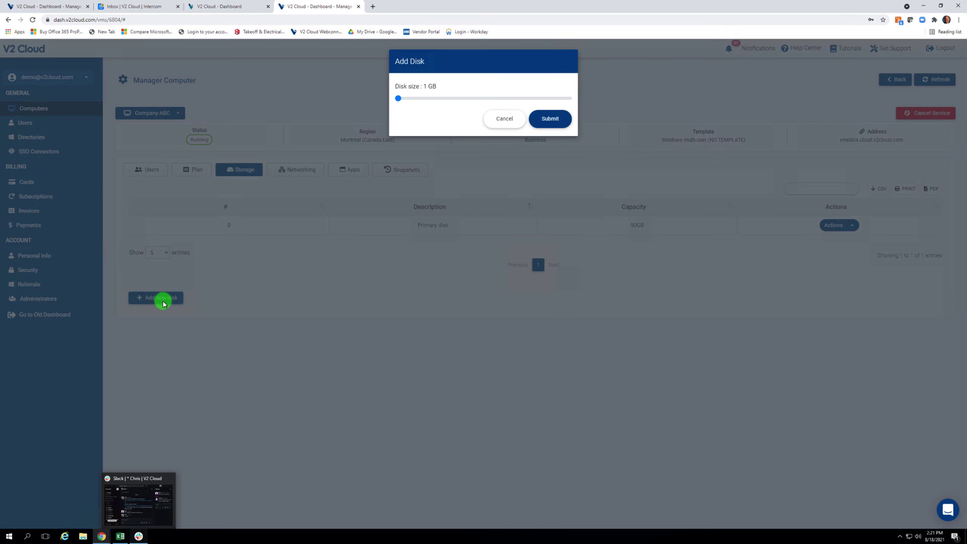
left_click(483, 99)
left_click(542, 118)
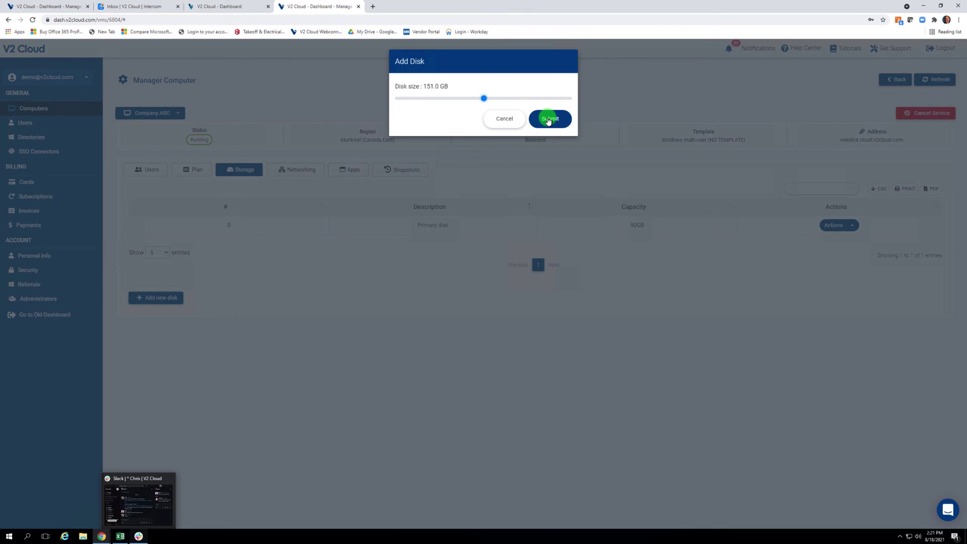
left_click(508, 119)
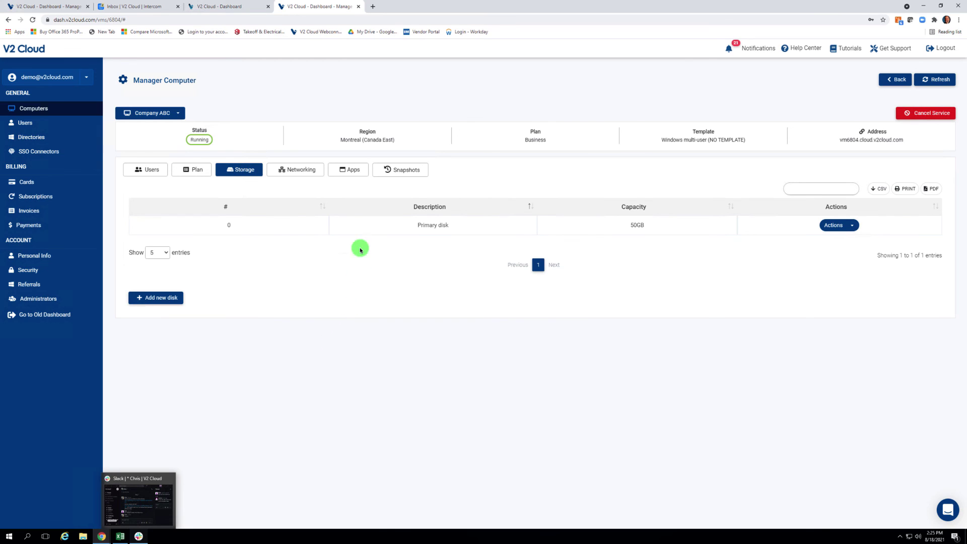
- List the computer's 14 snapshots and view the first snapshot's Actions options
left_click(392, 172)
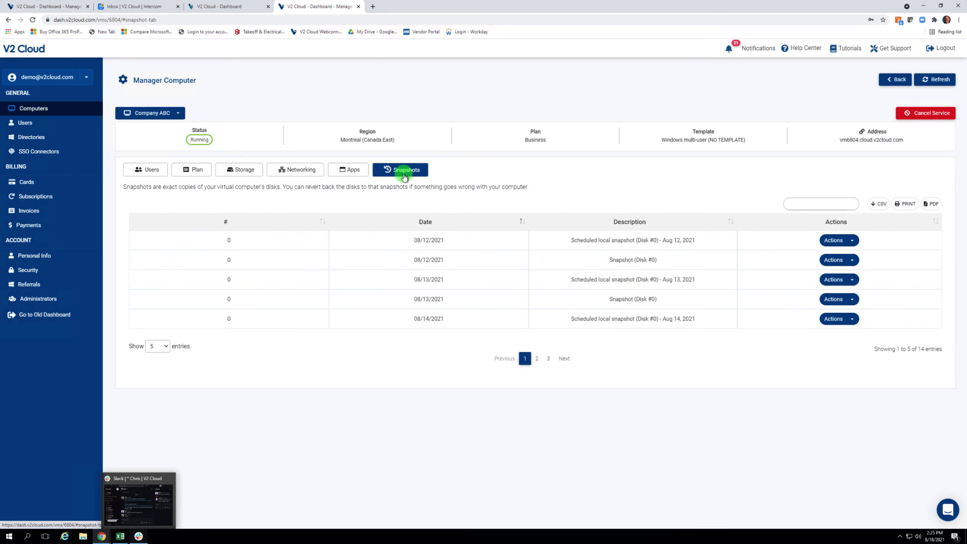
left_click(844, 242)
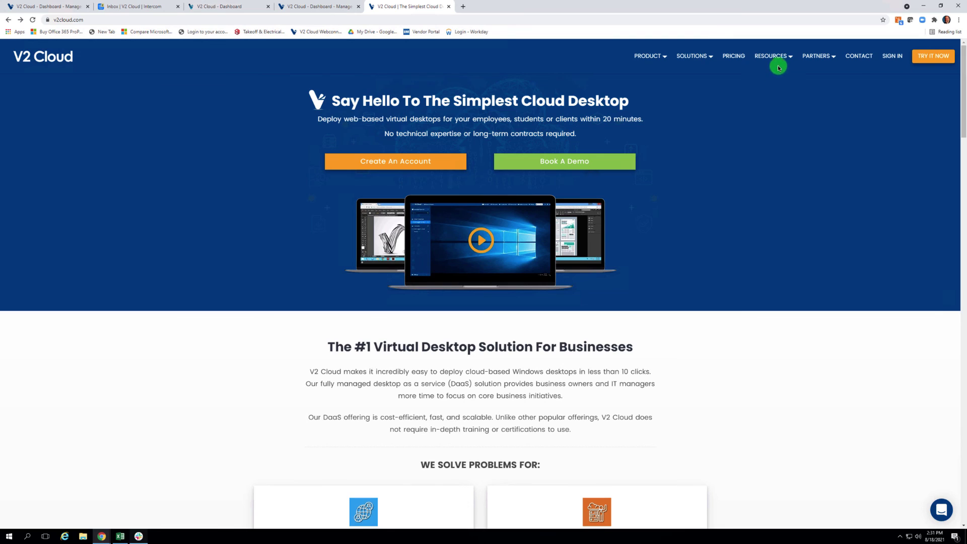
- Go to the Book A Demo page from the Resources menu
mouse_move(780, 61)
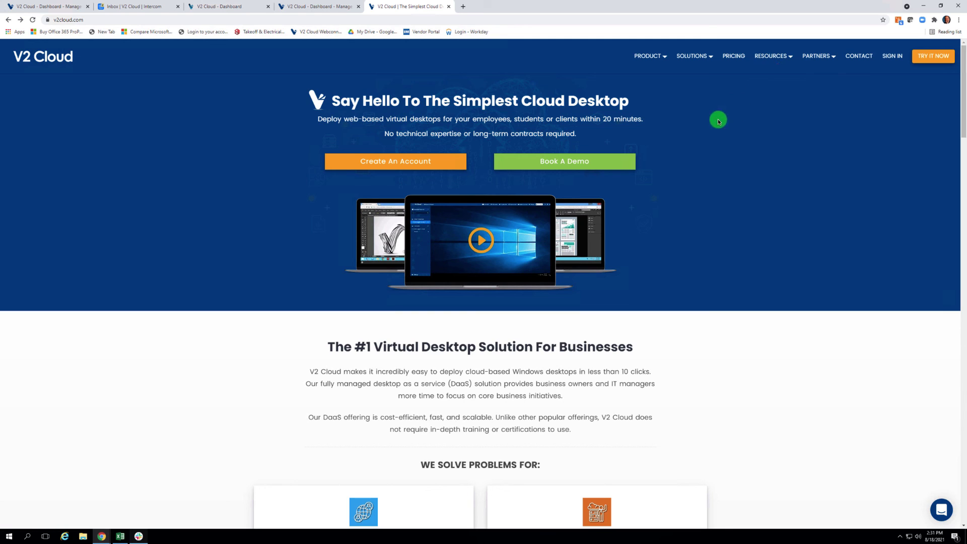
left_click(584, 161)
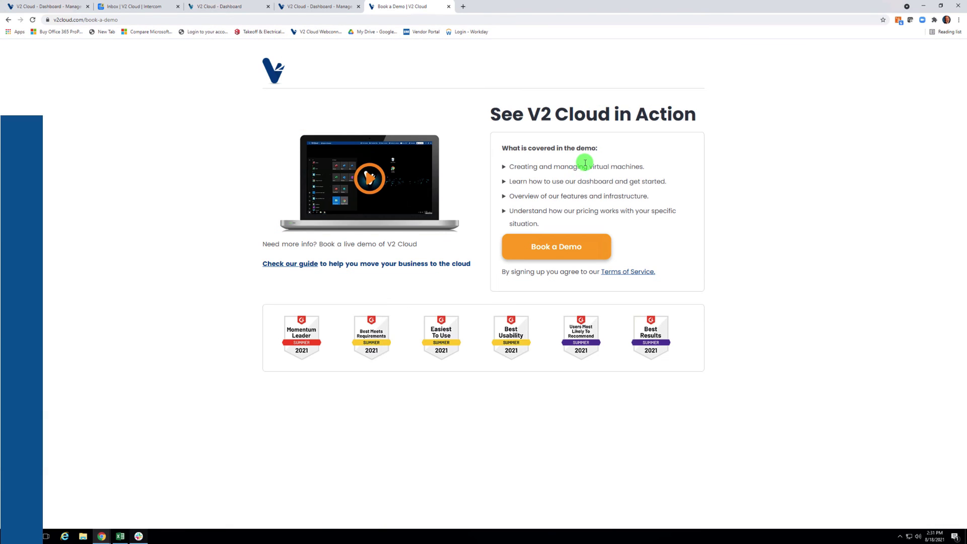